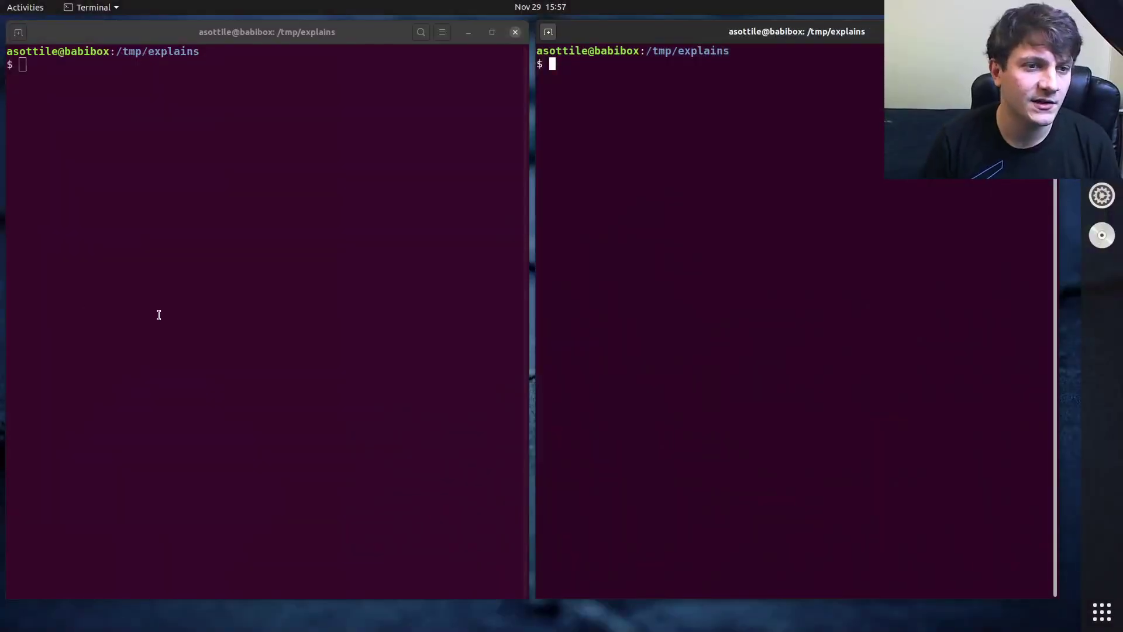
Step: Write and save t.py: f() sets x = [], nested modify_x() sets x = [2], print(f())
{"action": "left_click", "coordinate": [345, 320]}
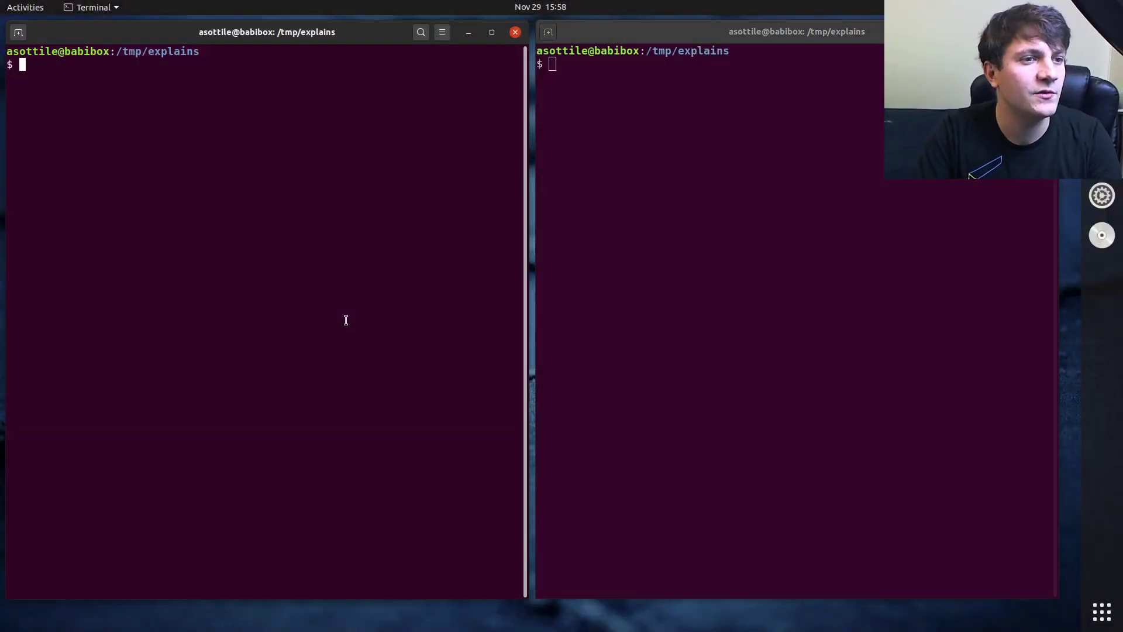
{"action": "type", "text": "babi t.py"}
{"action": "key", "text": "Return"}
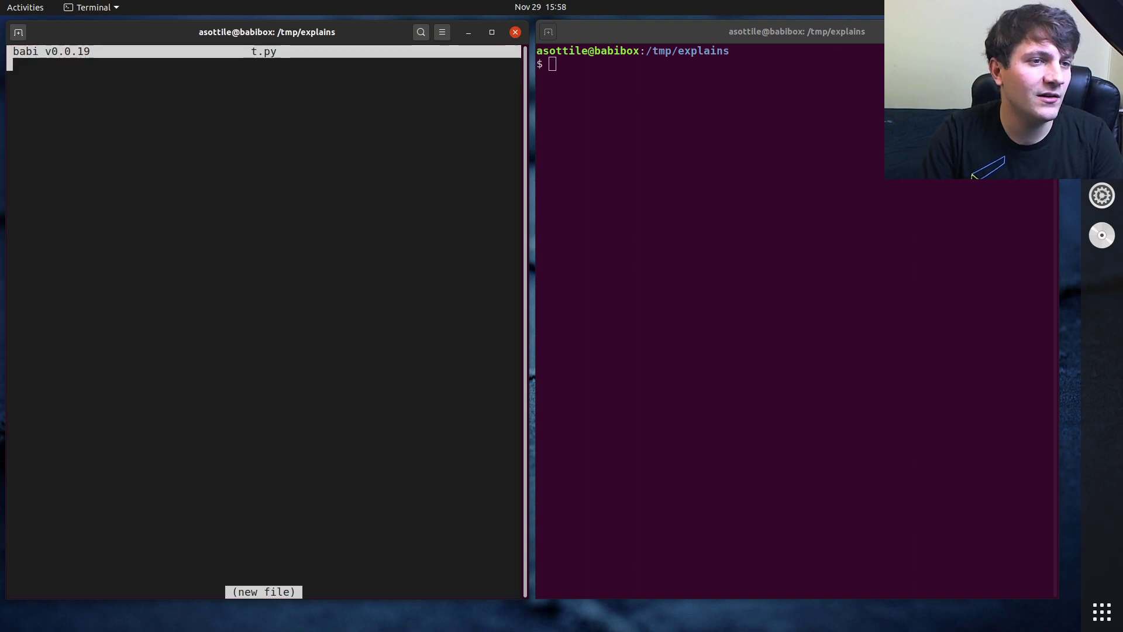
{"action": "type", "text": "def f():"}
{"action": "key", "text": "Return"}
{"action": "type", "text": "x = 1  "}
{"action": "type", "text": "    de"}
{"action": "key", "text": "Up"}
{"action": "type", "text": "["}
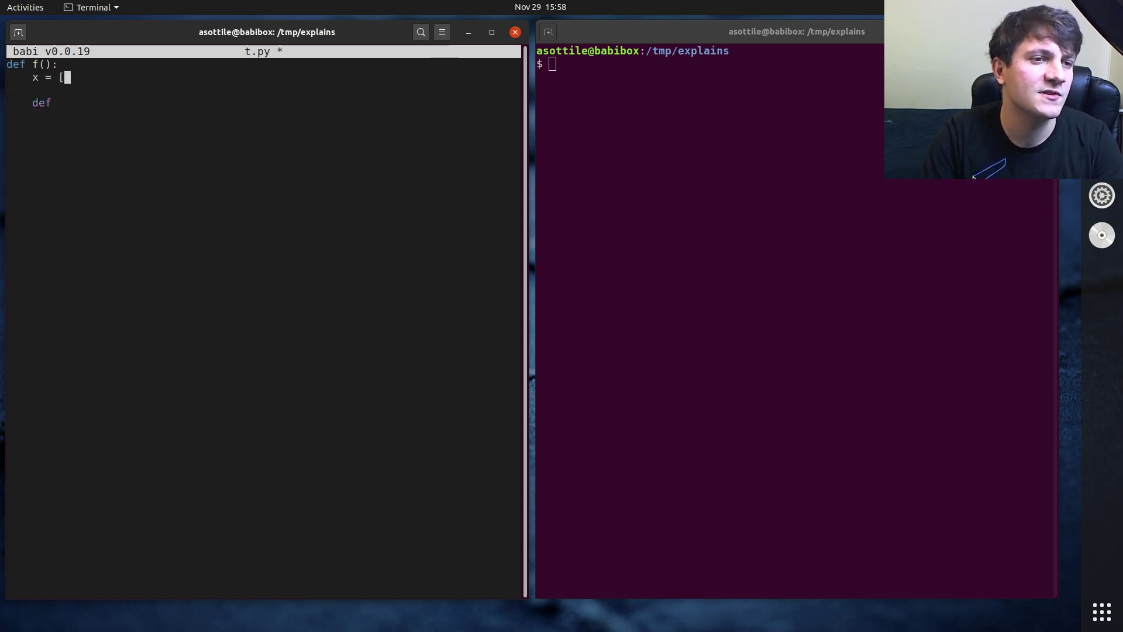
{"action": "key", "text": "Down"}
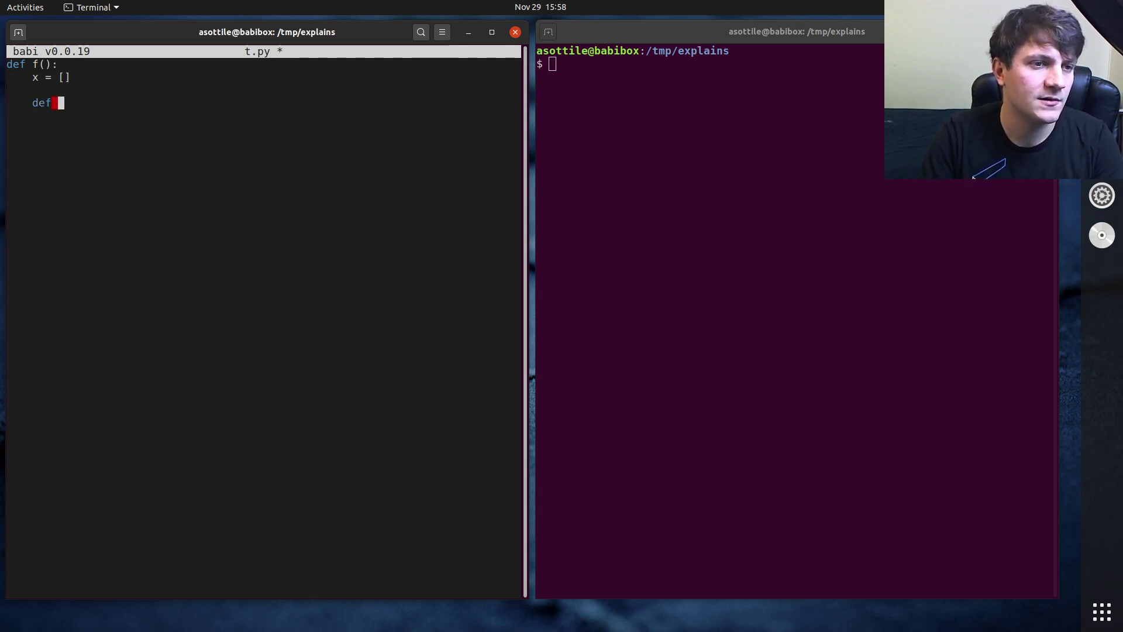
{"action": "type", "text": "modify"}
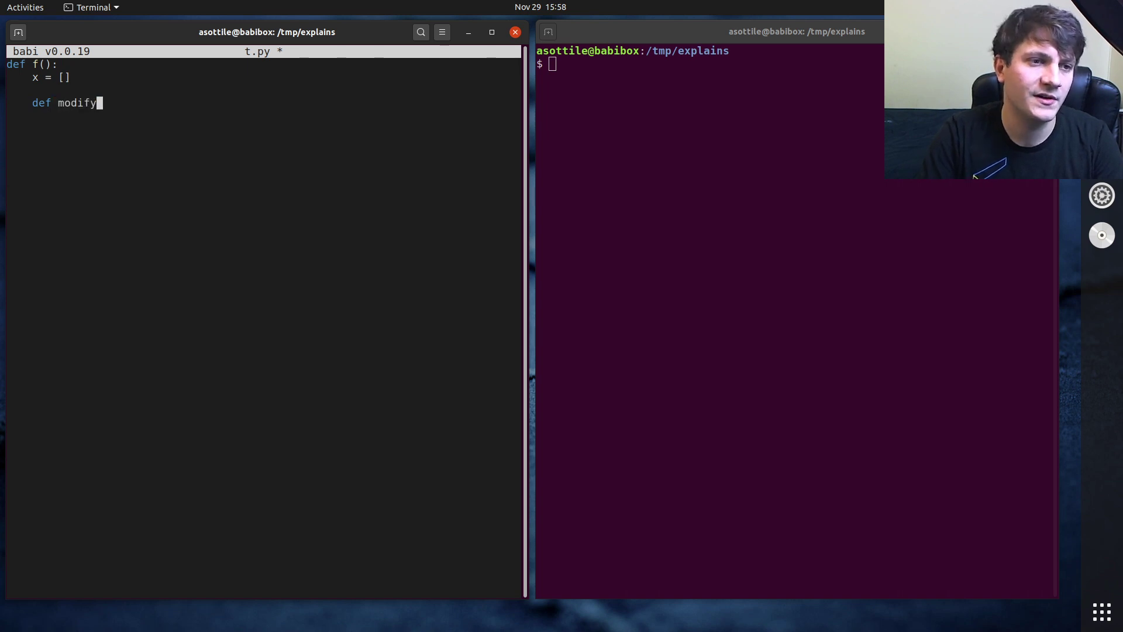
{"action": "type", "text": "_x():"}
{"action": "key", "text": "Return"}
{"action": "type", "text": "x = [2"}
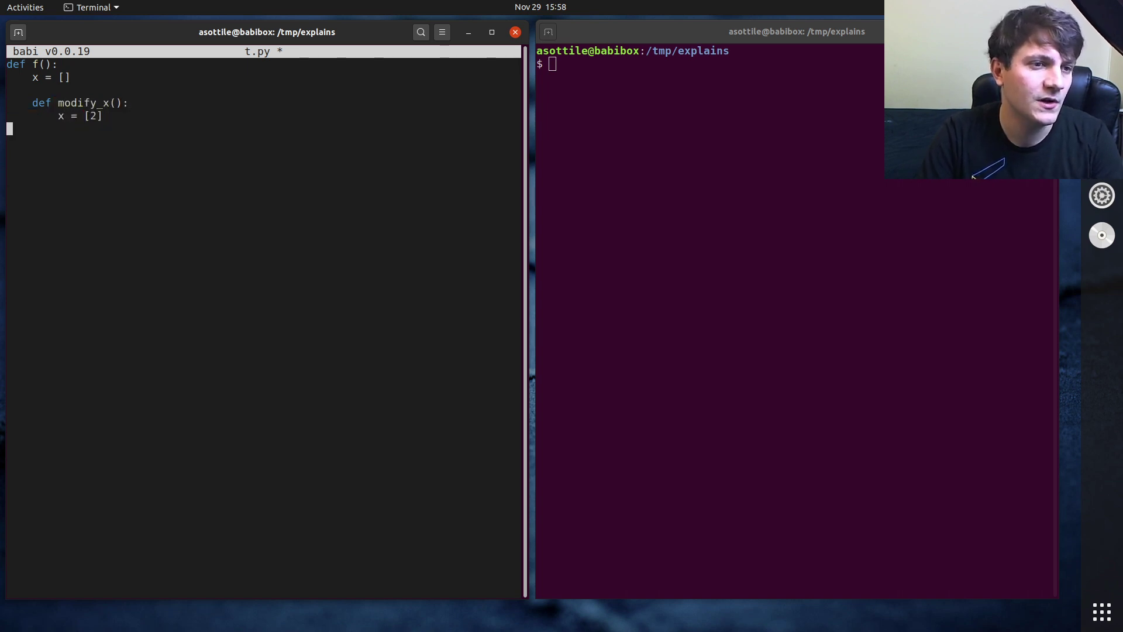
{"action": "key", "text": "Return"}
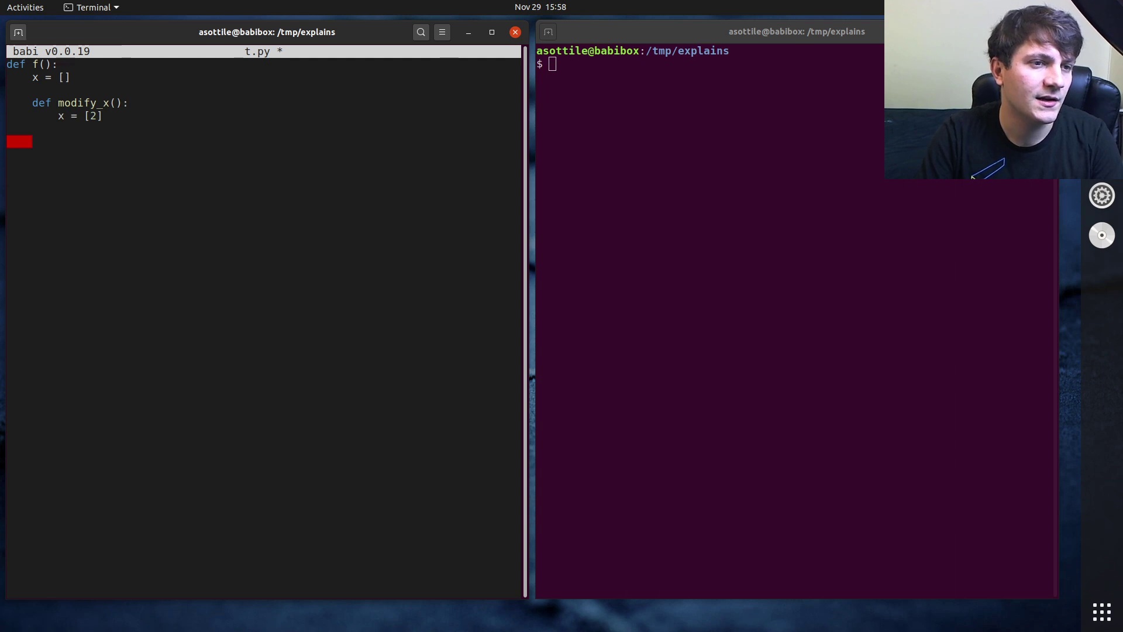
{"action": "type", "text": "mode"}
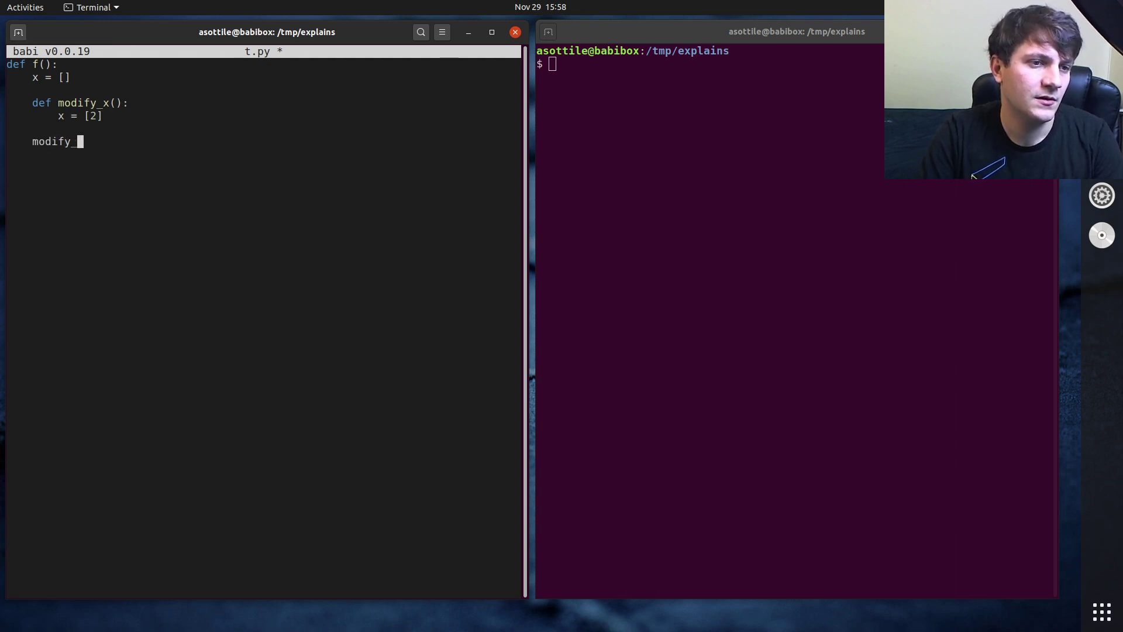
{"action": "type", "text": "x("}
{"action": "key", "text": "Return"}
{"action": "type", "text": "return x  "}
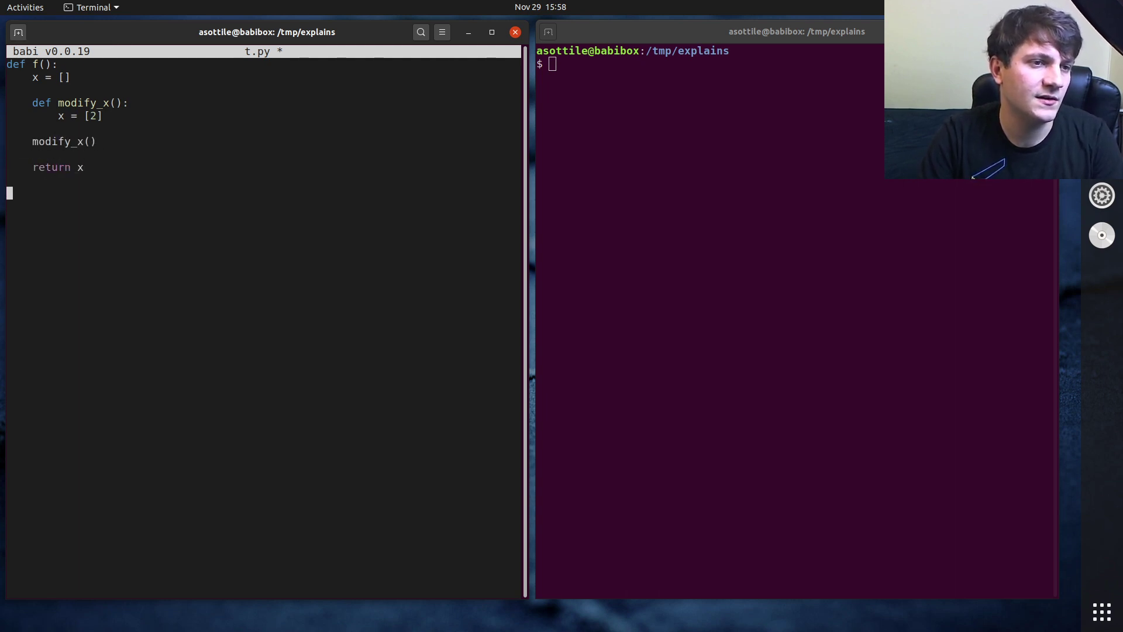
{"action": "type", "text": "print(f())"}
{"action": "key", "text": "ctrl+s"}
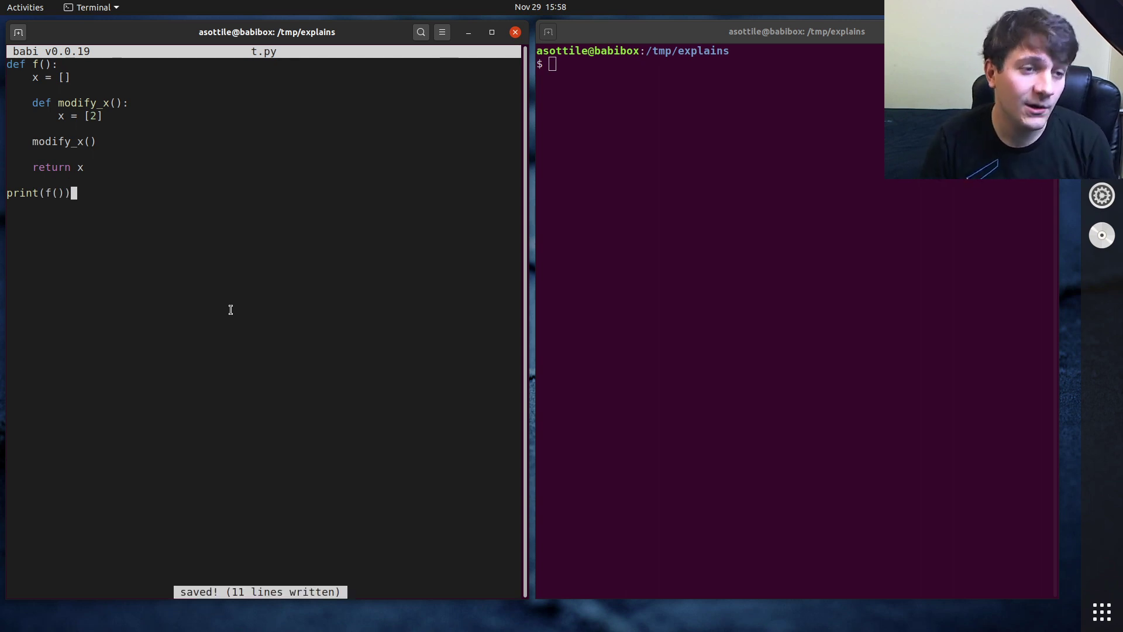
{"action": "triple_click", "coordinate": [46, 76]}
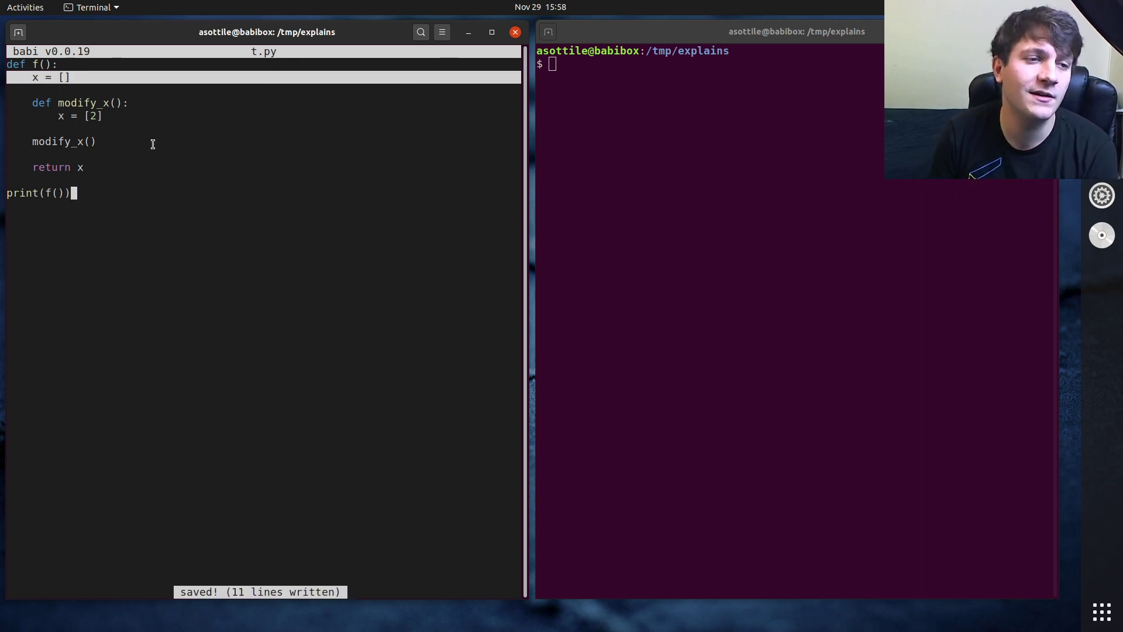
{"action": "double_click", "coordinate": [44, 104]}
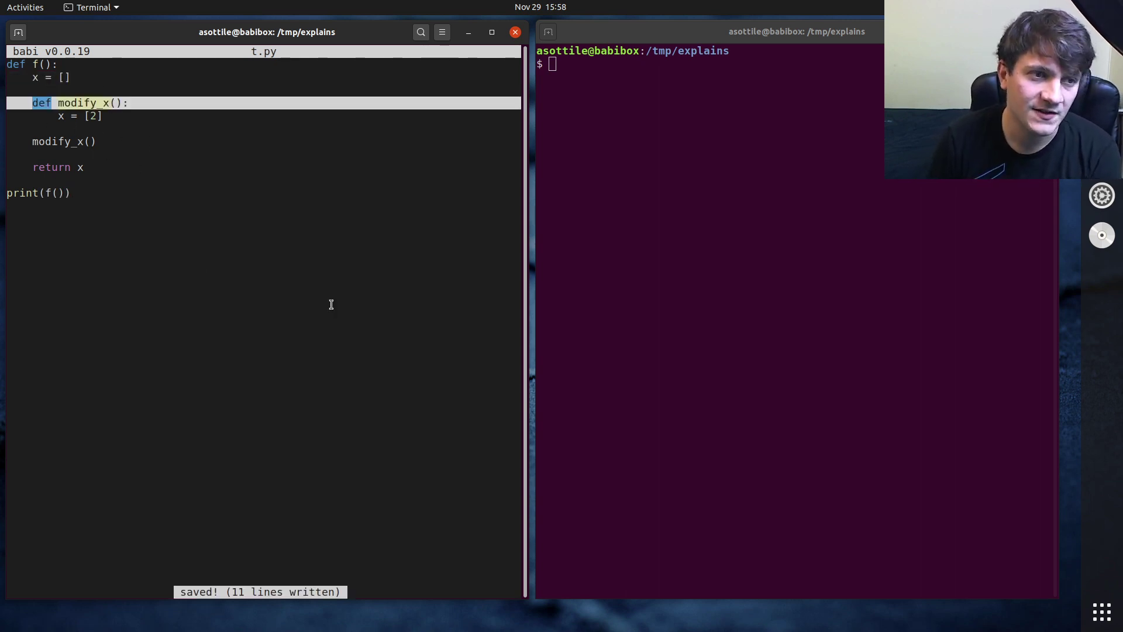
{"action": "triple_click", "coordinate": [88, 116]}
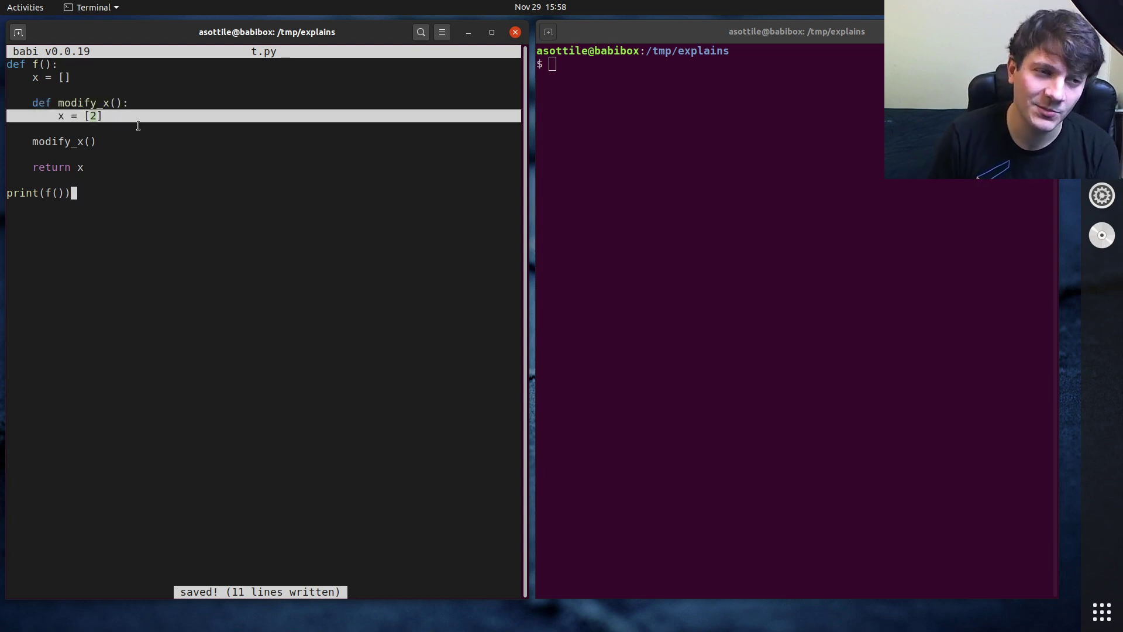
{"action": "triple_click", "coordinate": [106, 117]}
{"action": "left_click", "coordinate": [105, 117]}
{"action": "triple_click", "coordinate": [88, 141]}
{"action": "left_click", "coordinate": [74, 167]}
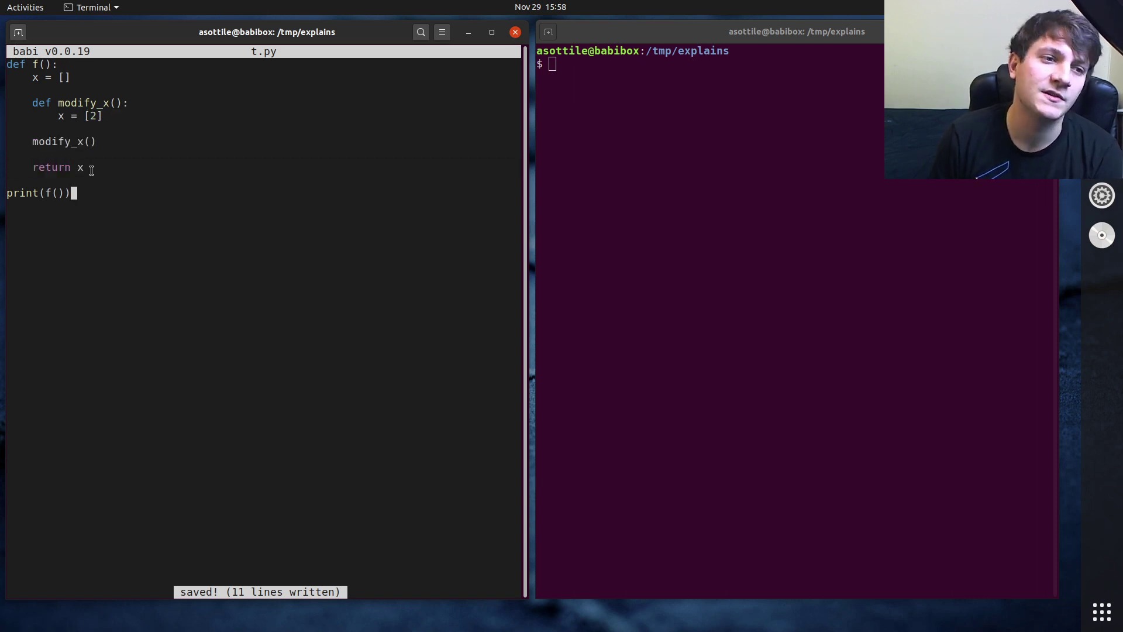
{"action": "left_click_drag", "start_coordinate": [75, 168], "coordinate": [13, 64]}
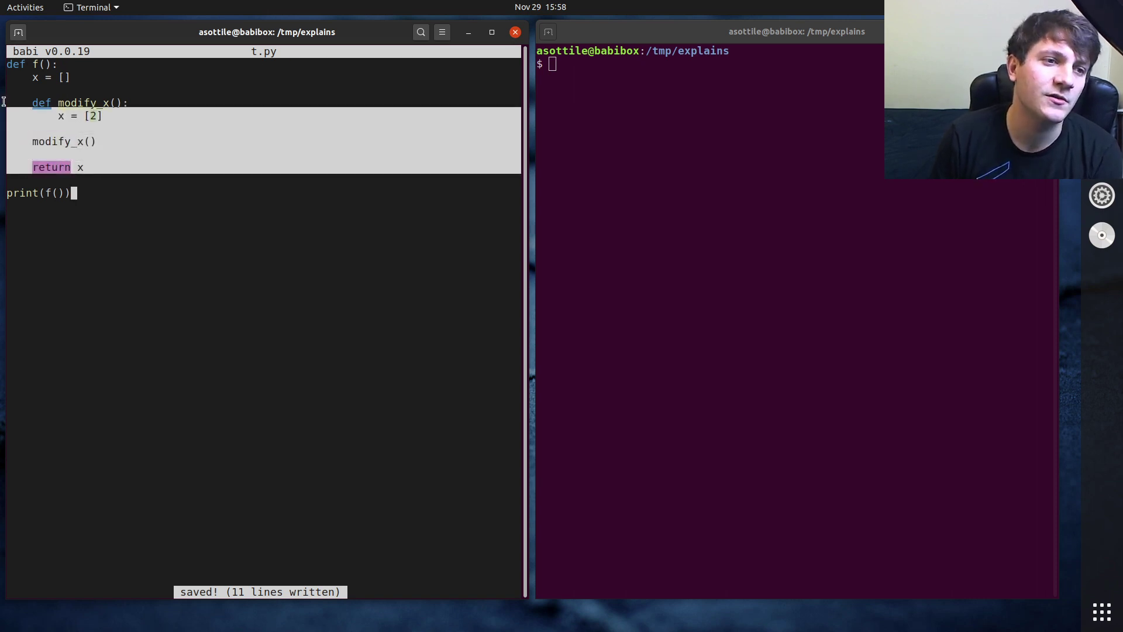
{"action": "left_click", "coordinate": [157, 140]}
{"action": "triple_click", "coordinate": [60, 78]}
{"action": "left_click", "coordinate": [105, 106]}
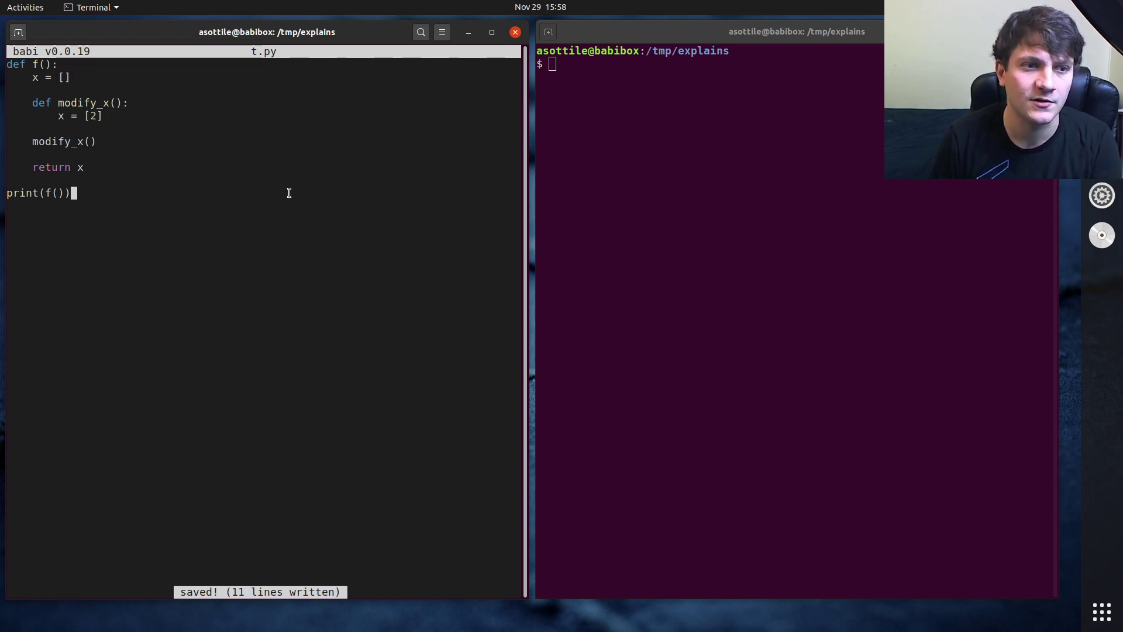
Step: Run python3 t.py in the second terminal, which prints []
{"action": "left_click", "coordinate": [715, 227]}
{"action": "type", "text": "python3 t.py"}
{"action": "key", "text": "Return"}
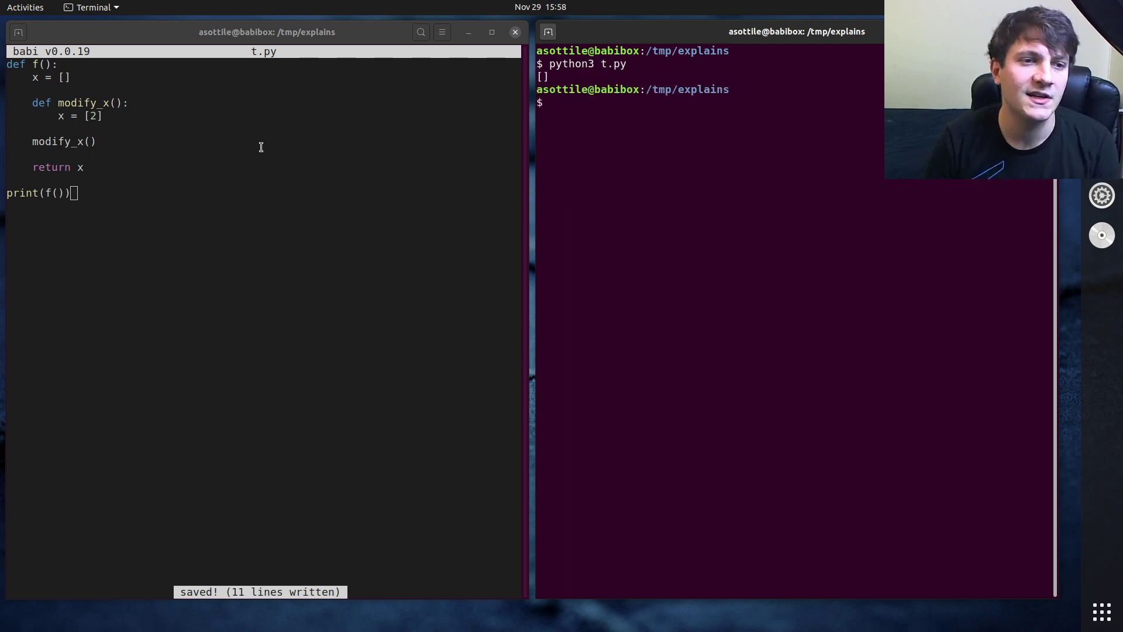
{"action": "left_click", "coordinate": [103, 81]}
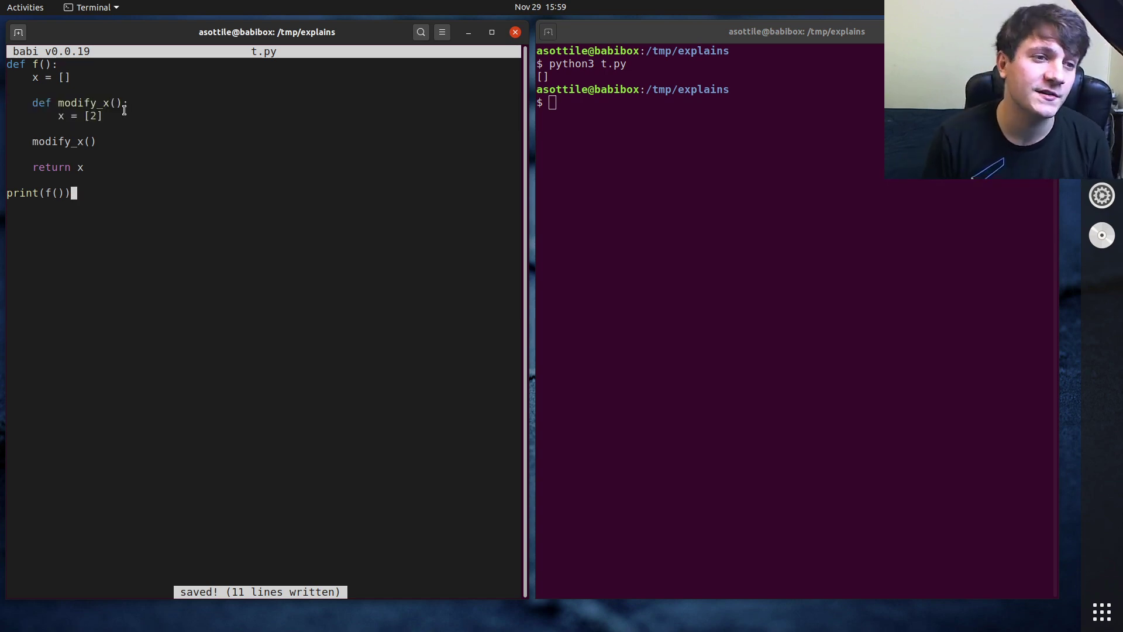
Step: Highlight the modify_x definition, its x = [2] line, and the x = [] line in f()
{"action": "left_click_drag", "start_coordinate": [124, 114], "coordinate": [8, 103]}
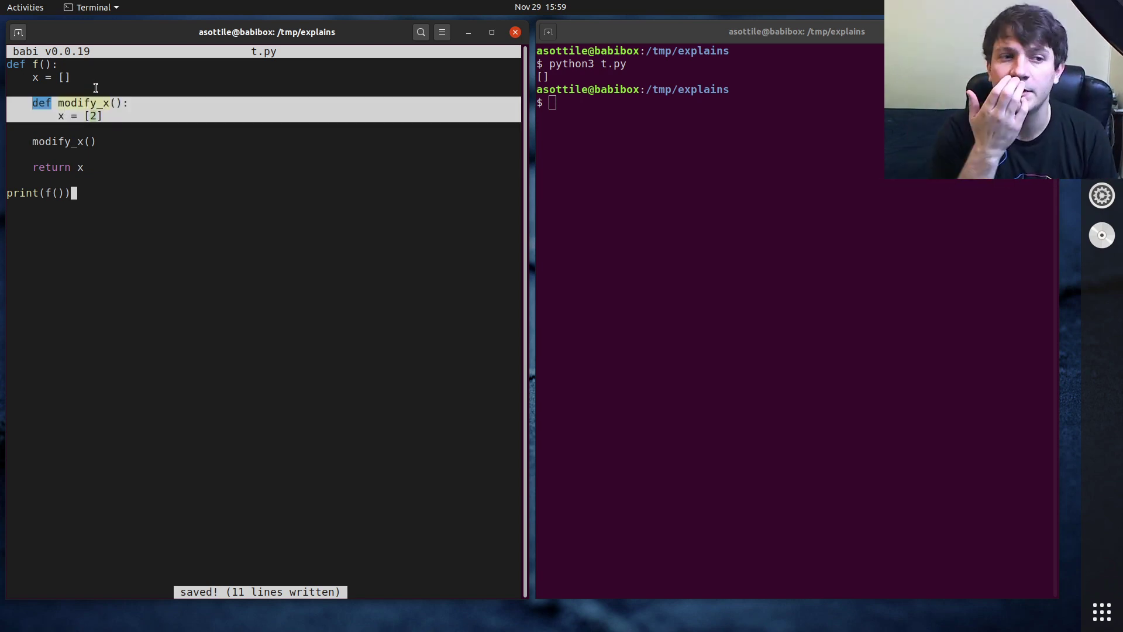
{"action": "left_click", "coordinate": [51, 115]}
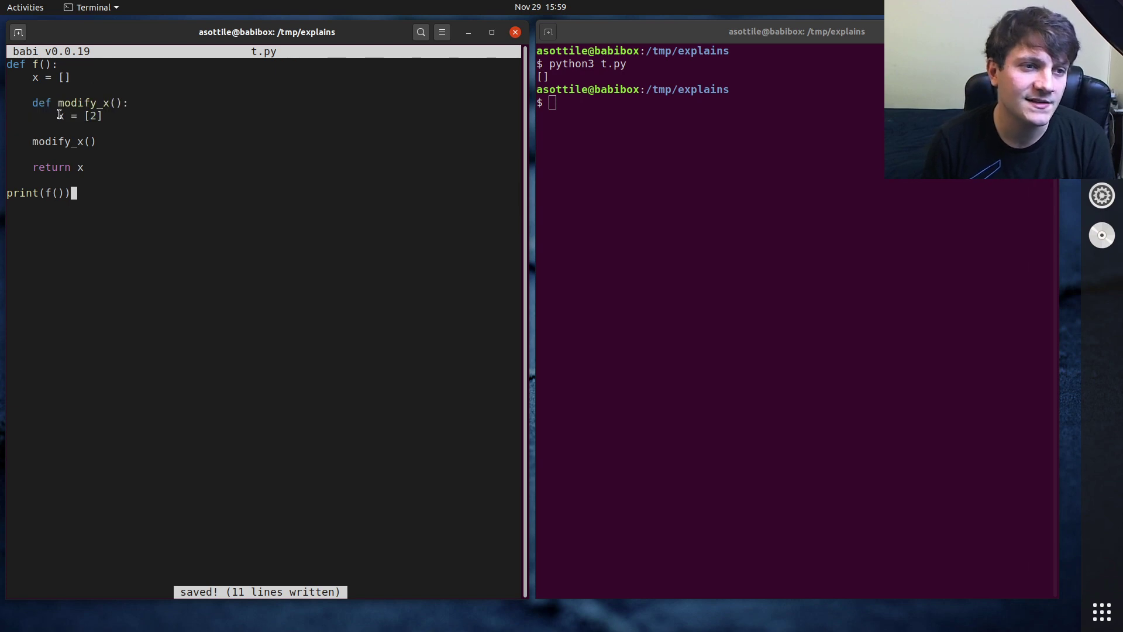
{"action": "double_click", "coordinate": [76, 105]}
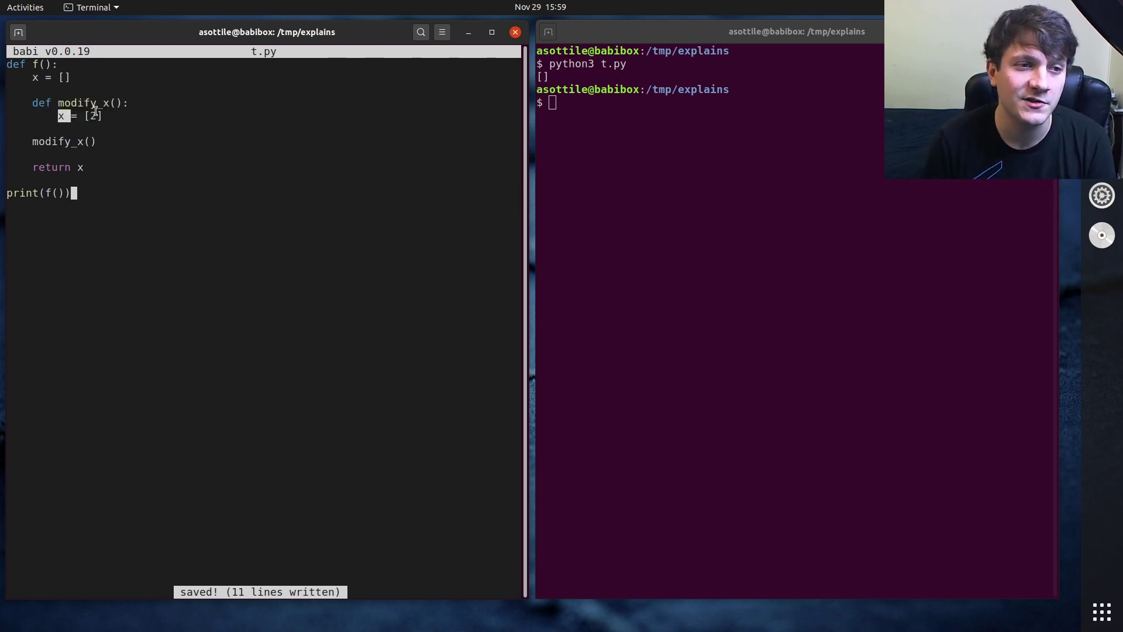
{"action": "double_click", "coordinate": [87, 102]}
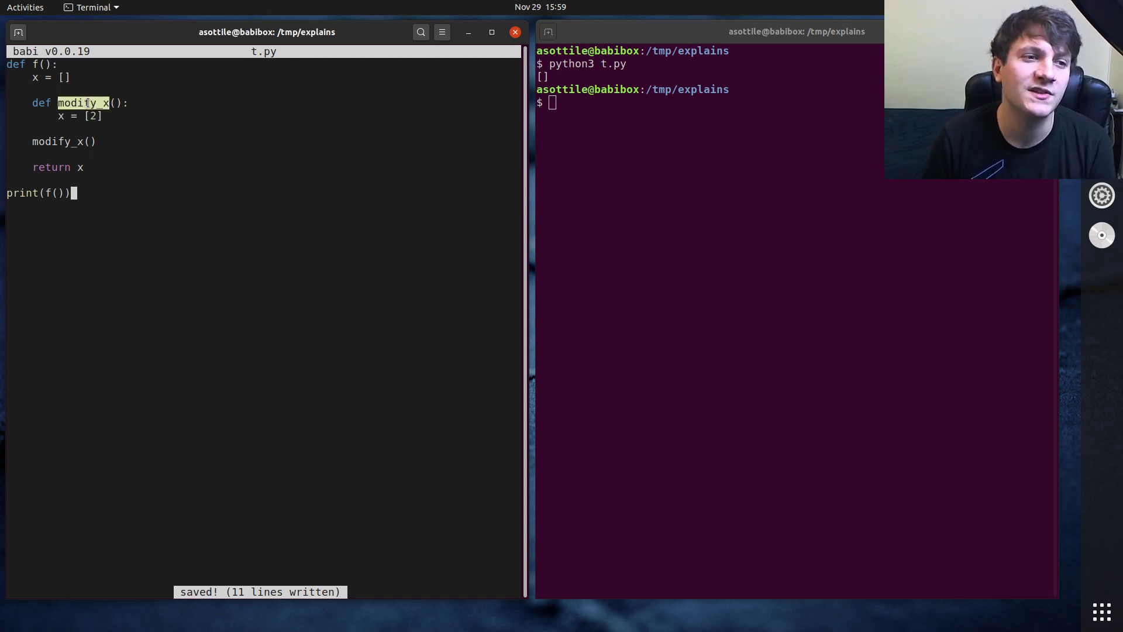
{"action": "left_click_drag", "start_coordinate": [58, 116], "coordinate": [263, 116]}
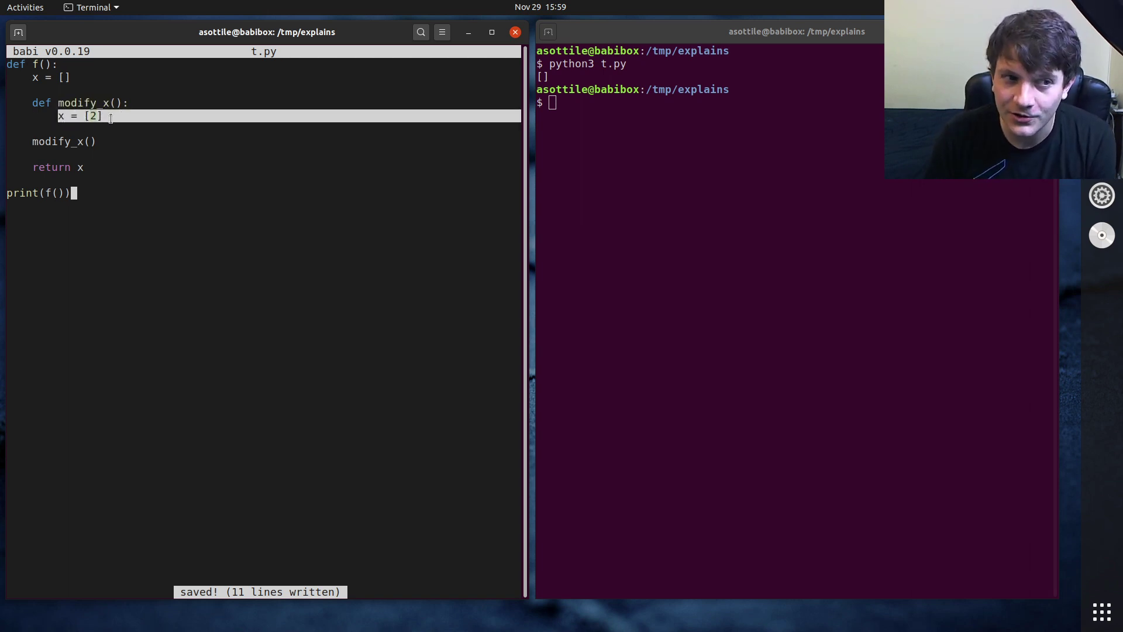
{"action": "left_click", "coordinate": [35, 96]}
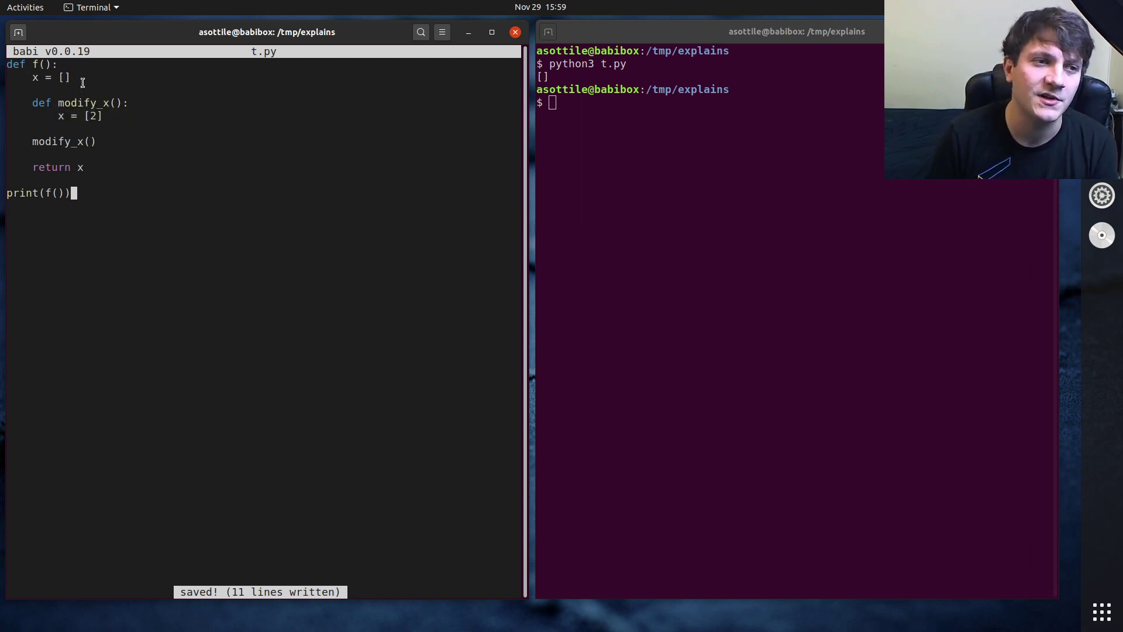
{"action": "mouse_move", "coordinate": [35, 96]}
{"action": "left_mouse_down"}
{"action": "mouse_move", "coordinate": [3, 74]}
{"action": "mouse_move", "coordinate": [38, 83]}
{"action": "mouse_move", "coordinate": [62, 128]}
{"action": "left_mouse_up"}
{"action": "left_click", "coordinate": [51, 78]}
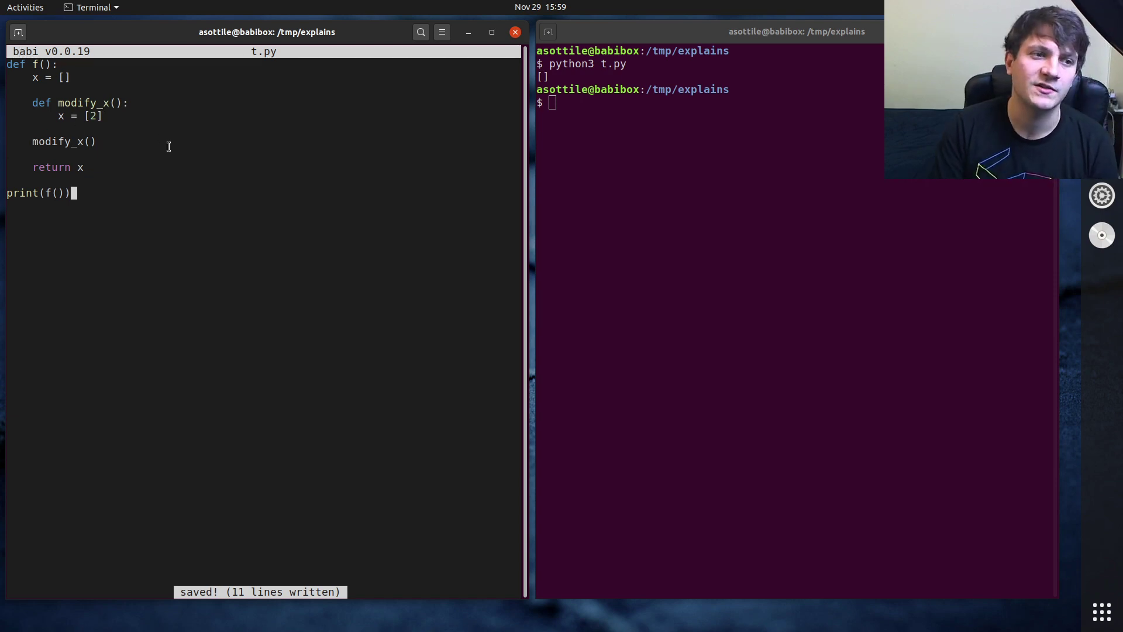
Step: Insert a new indented blank line under def modify_x():, just above x = [2]
{"action": "key", "text": "Up"}
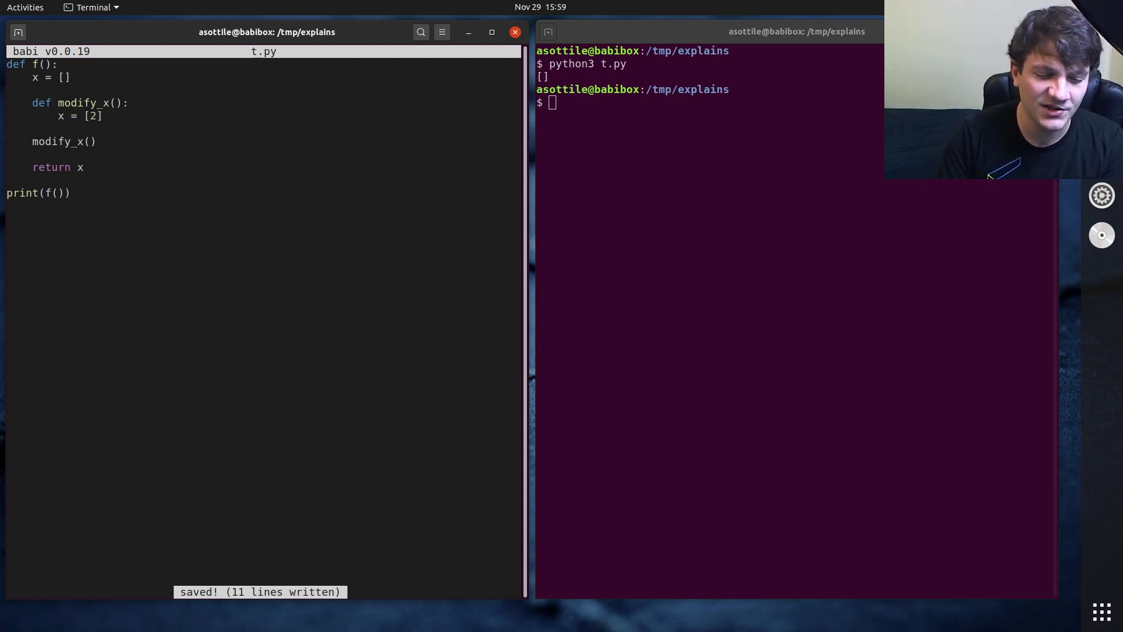
{"action": "key", "text": "End"}
{"action": "key", "text": "Return"}
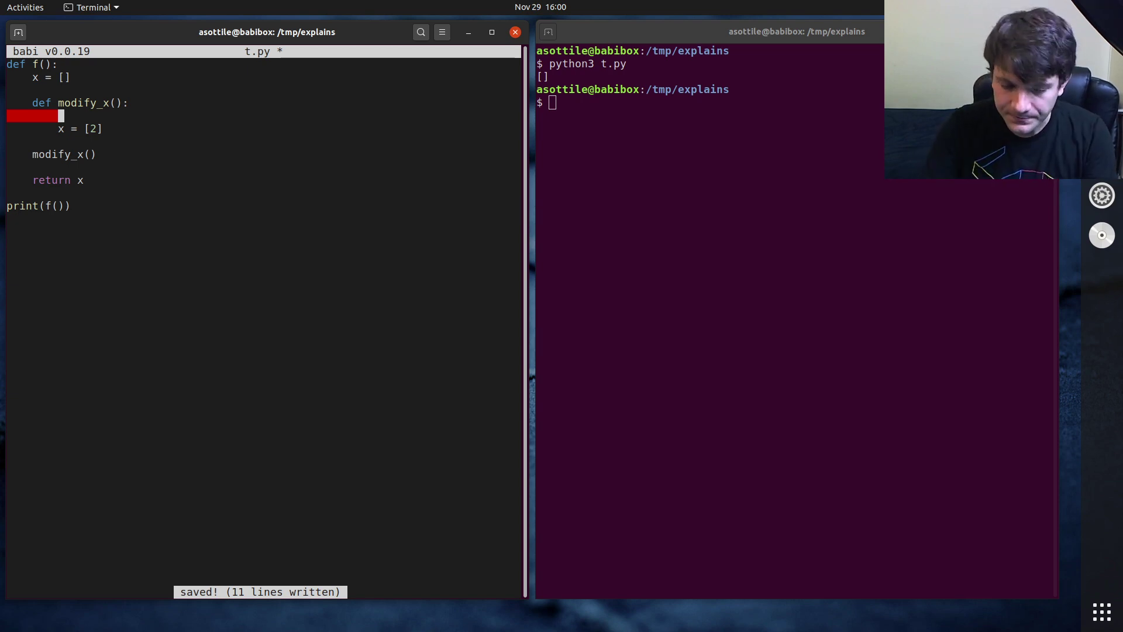
{"action": "type", "text": "nonlco"}
Step: Fix the nonlocal x typo, save, and highlight the nonlocal x line
{"action": "key", "text": "BackSpace"}
{"action": "key", "text": "BackSpace"}
{"action": "type", "text": "oc"}
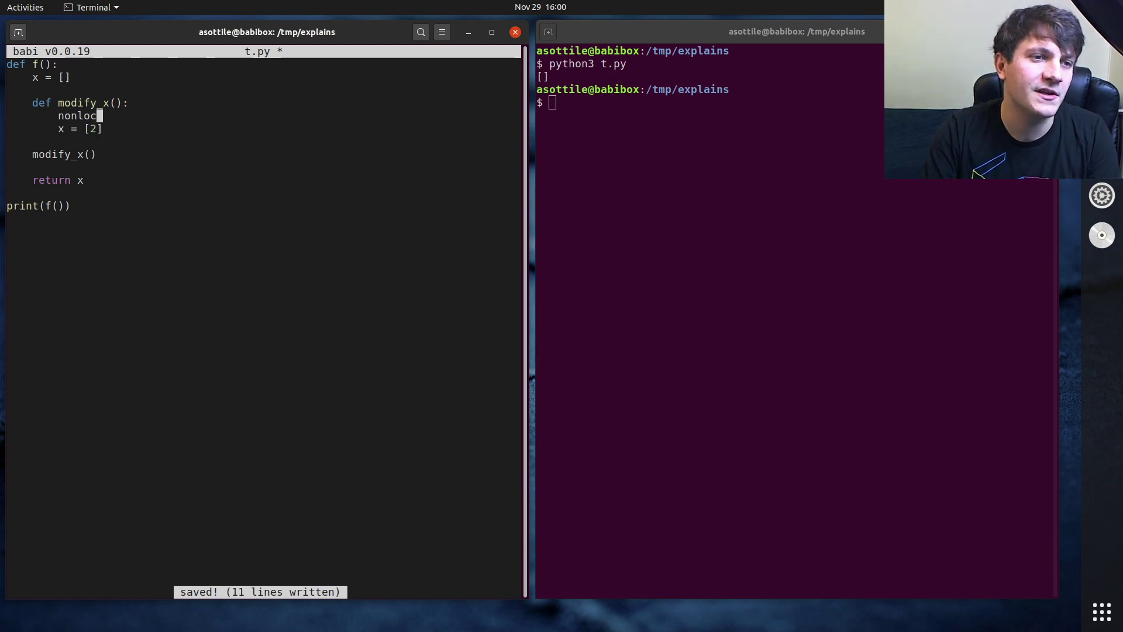
{"action": "type", "text": "al xs"}
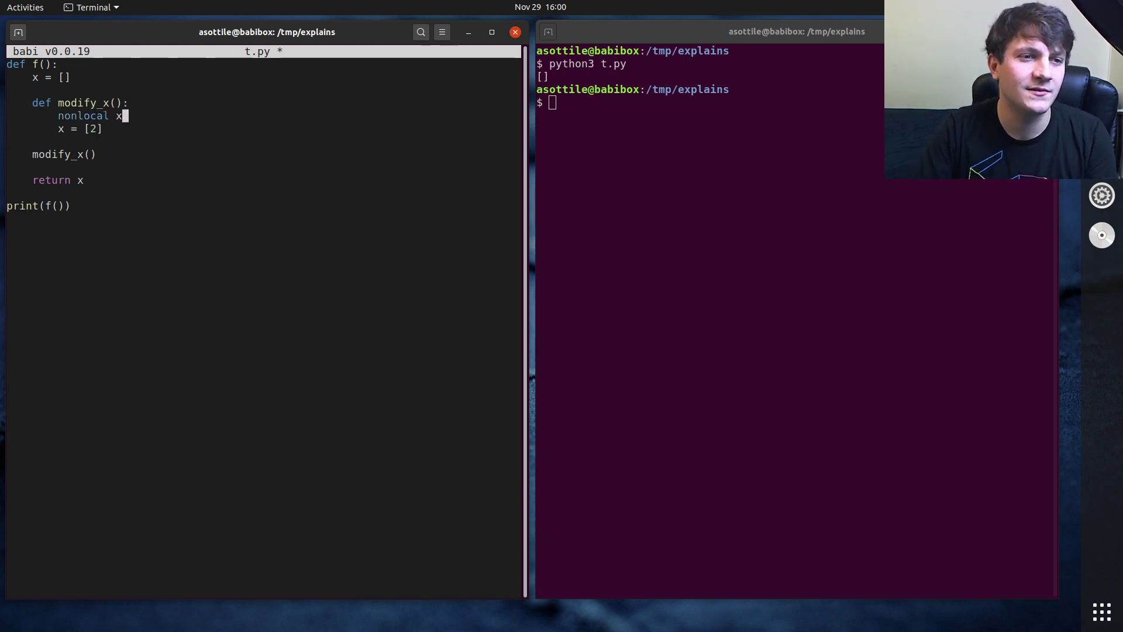
{"action": "key", "text": "ctrl+s"}
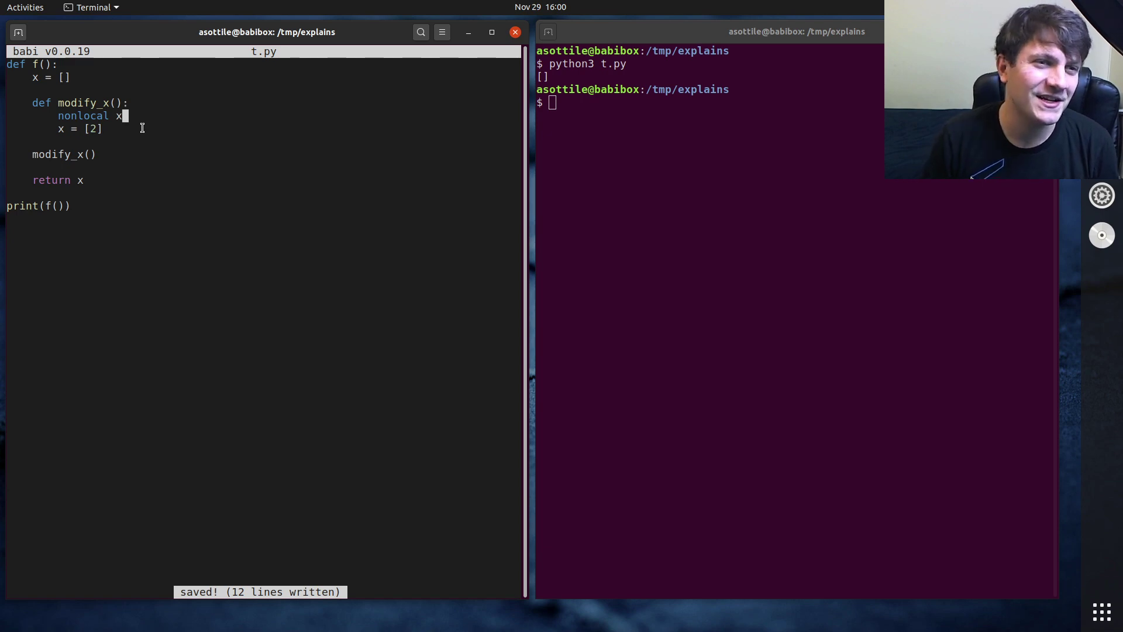
{"action": "triple_click", "coordinate": [80, 118]}
{"action": "left_click", "coordinate": [120, 117]}
{"action": "triple_click", "coordinate": [117, 116]}
{"action": "left_click", "coordinate": [124, 116]}
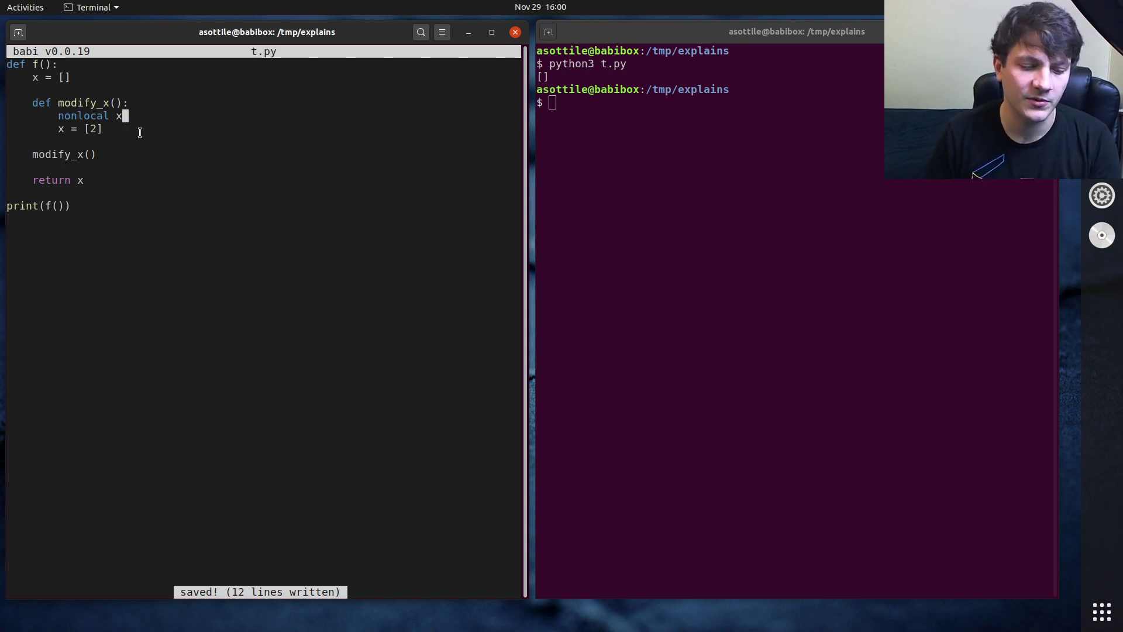
Step: Rerun python3 t.py in the terminal, which now prints [2]
{"action": "left_click", "coordinate": [664, 232]}
{"action": "key", "text": "Up"}
{"action": "key", "text": "Return"}
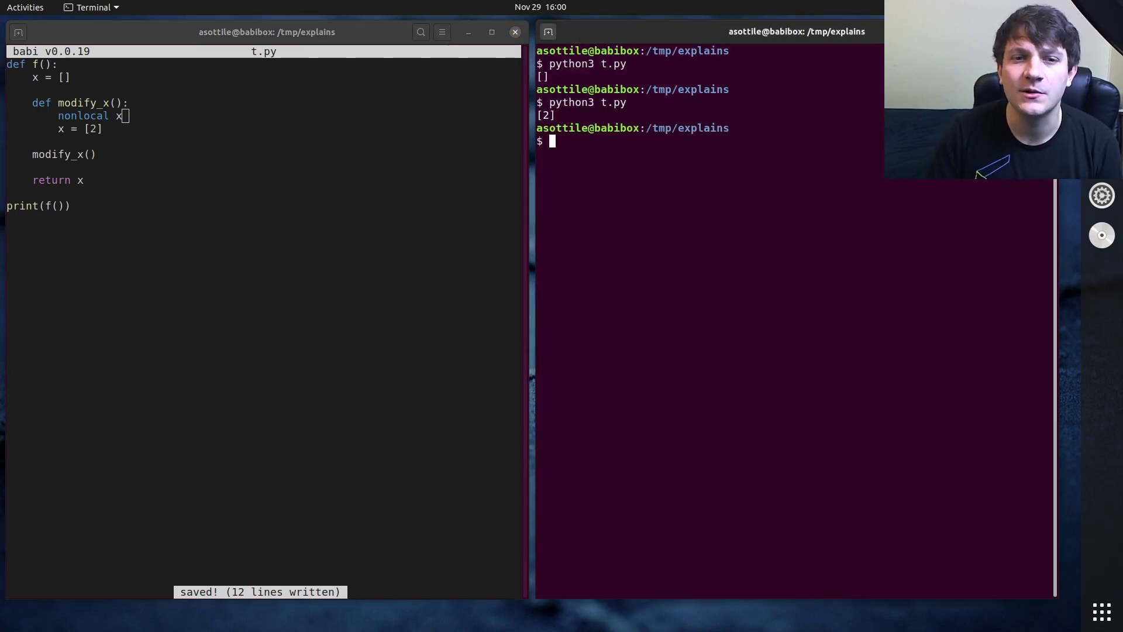
{"action": "left_click_drag", "start_coordinate": [563, 104], "coordinate": [562, 114]}
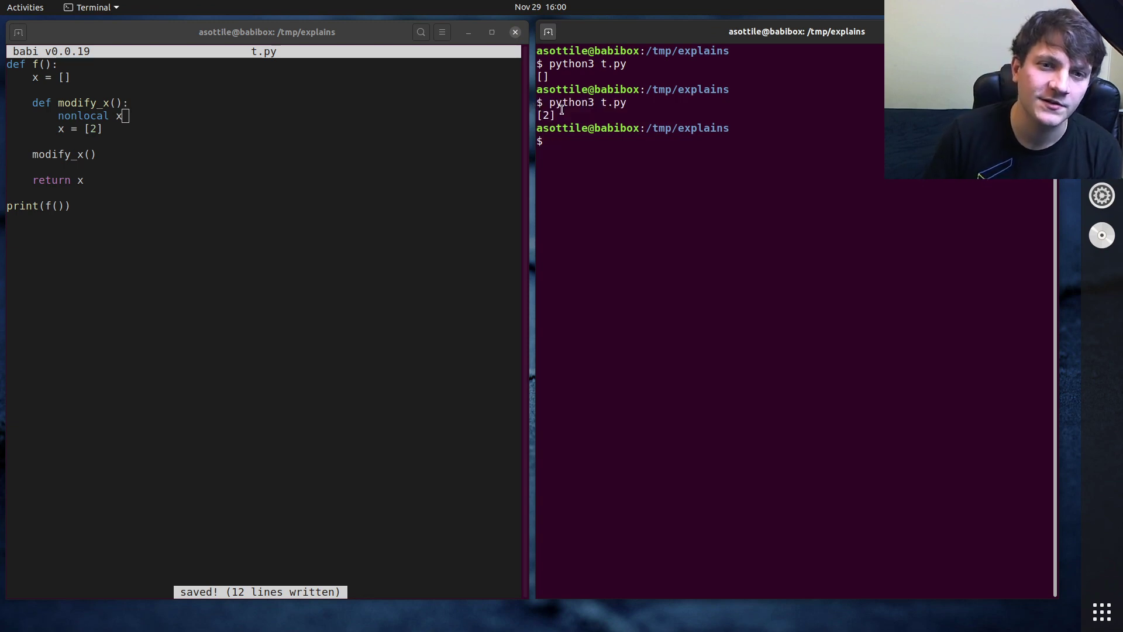
Step: Delete the nonlocal x line from modify_x and save t.py
{"action": "left_click", "coordinate": [150, 122]}
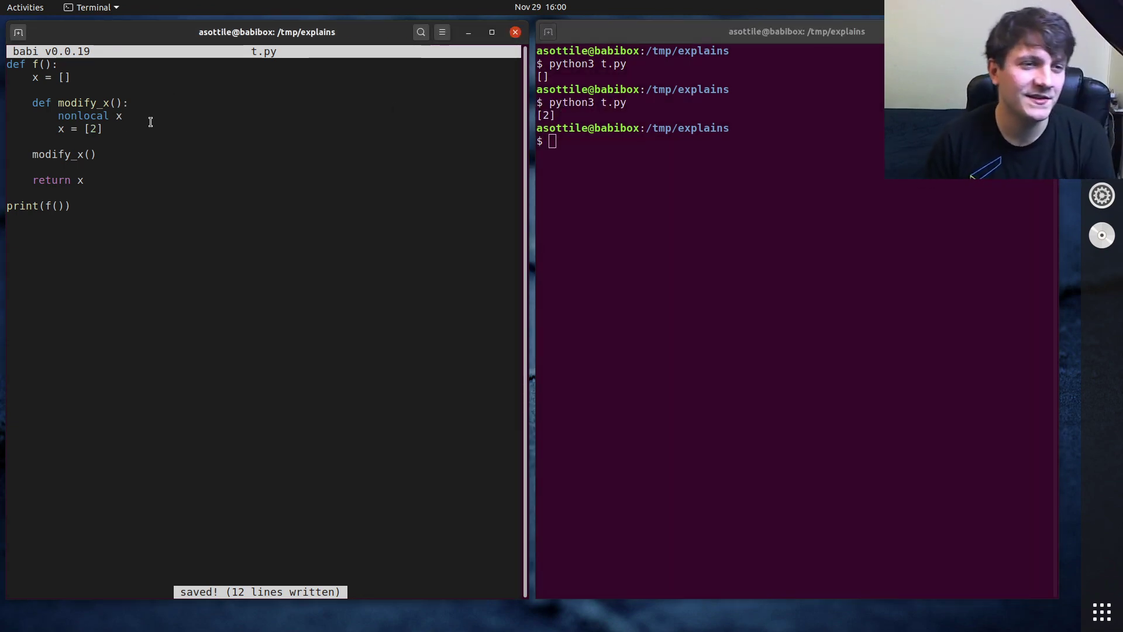
{"action": "key", "text": "Up"}
{"action": "key", "text": "Home"}
{"action": "key", "text": "shift+Down"}
{"action": "key", "text": "shift+Down"}
{"action": "key", "text": "shift+Down"}
{"action": "left_click", "coordinate": [124, 115]}
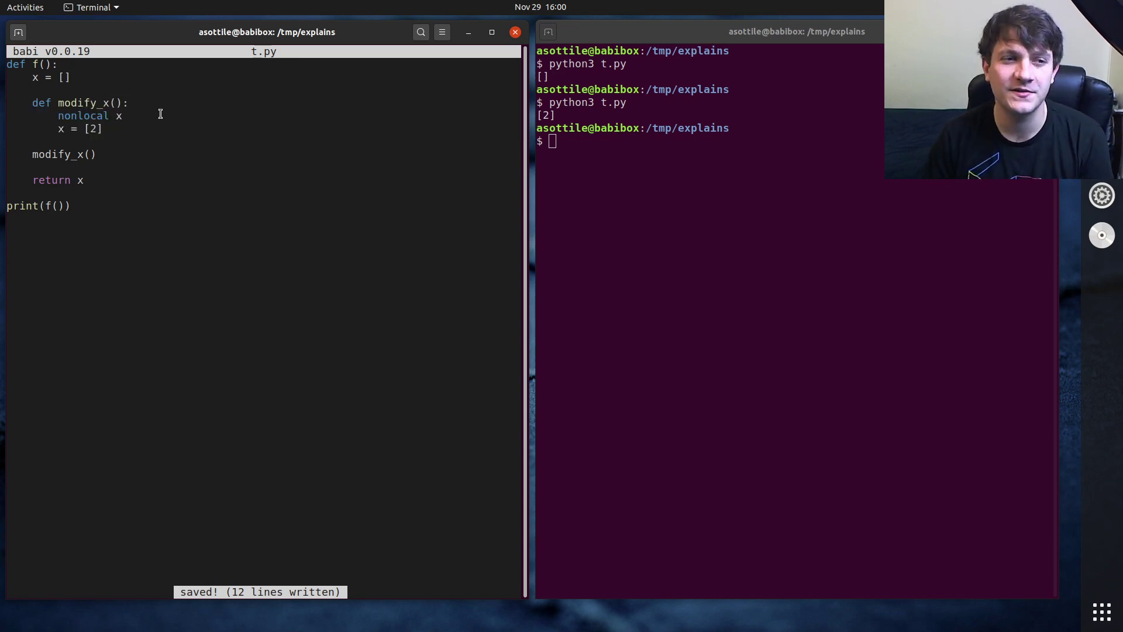
{"action": "key", "text": "ctrl+k"}
{"action": "key", "text": "ctrl+s"}
Step: Change modify_x's assignment to x[:] = [2] and save
{"action": "triple_click", "coordinate": [47, 79]}
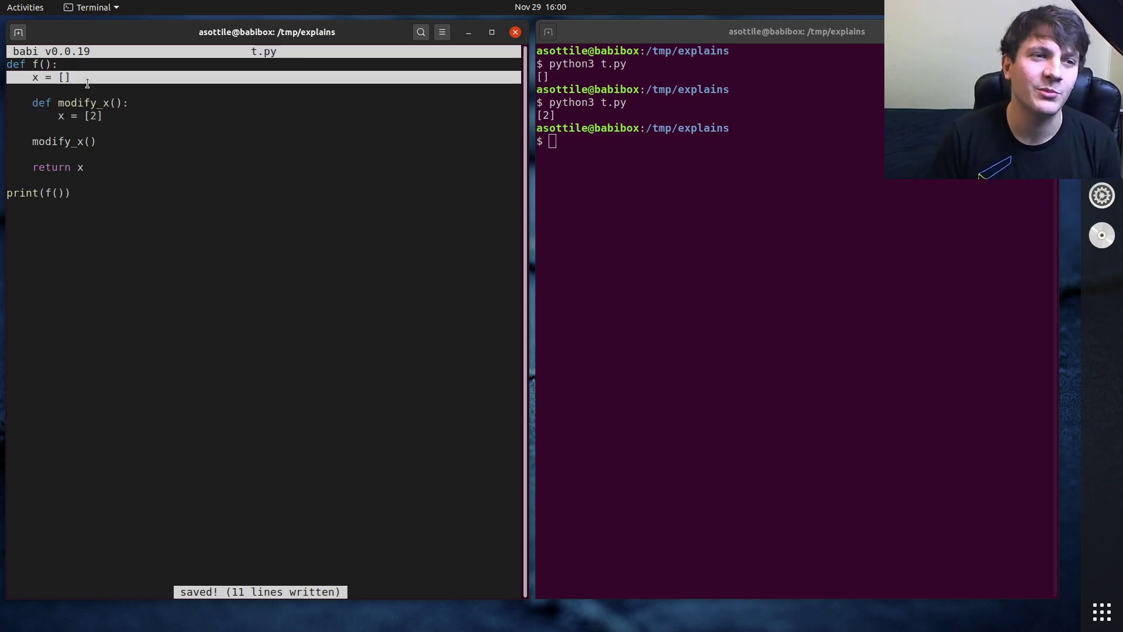
{"action": "left_click", "coordinate": [128, 89]}
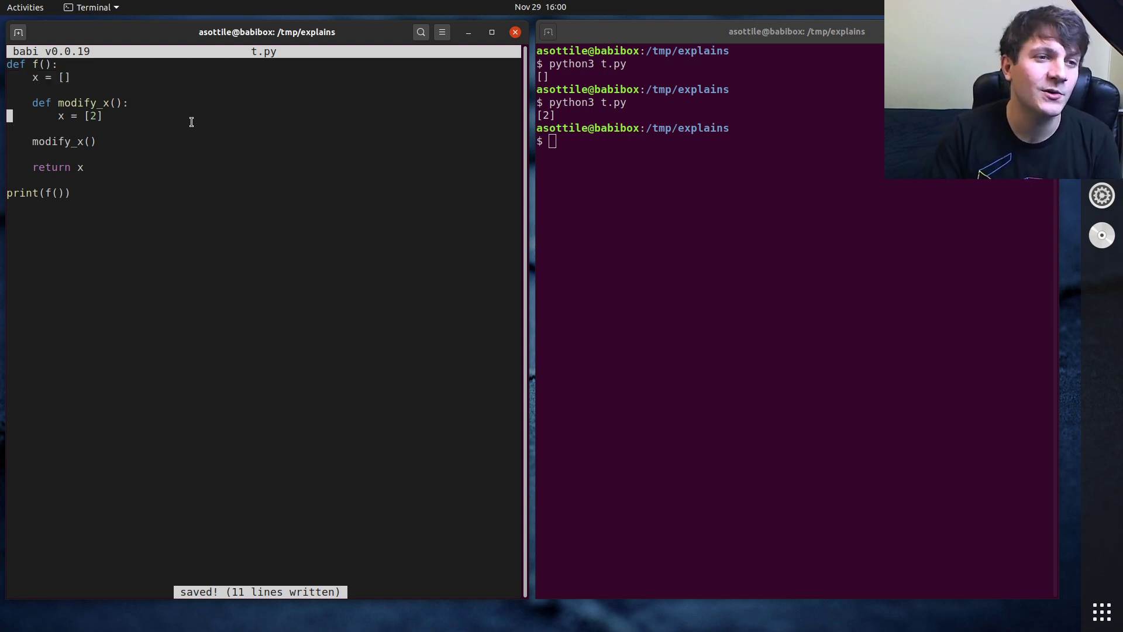
{"action": "type", "text": "[:]"}
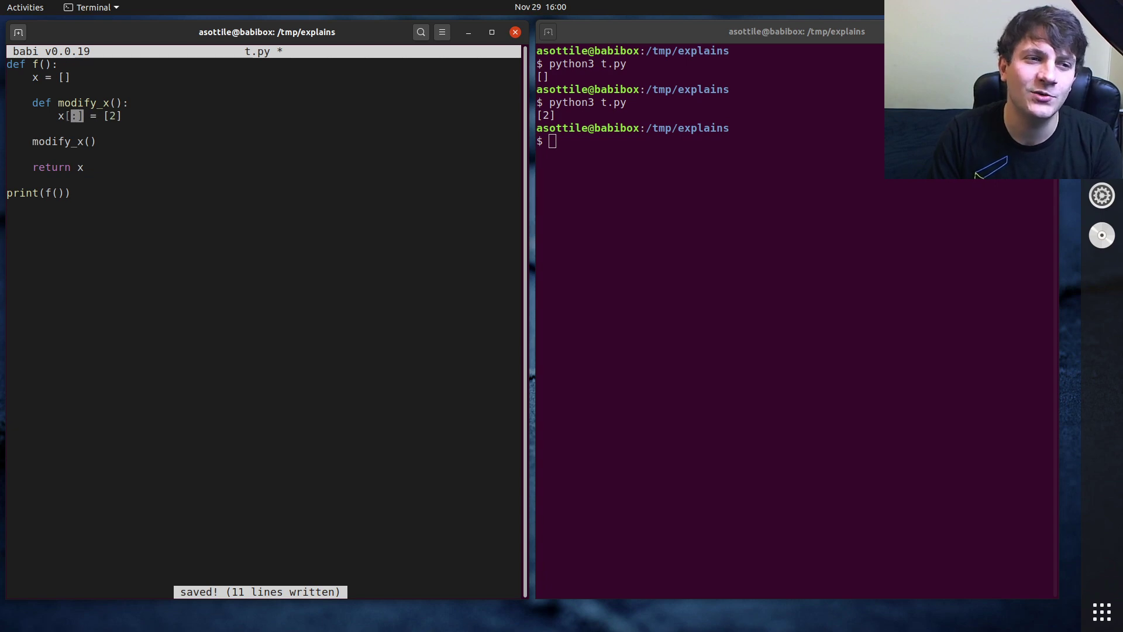
{"action": "key", "text": "Left"}
{"action": "key", "text": "ctrl+s"}
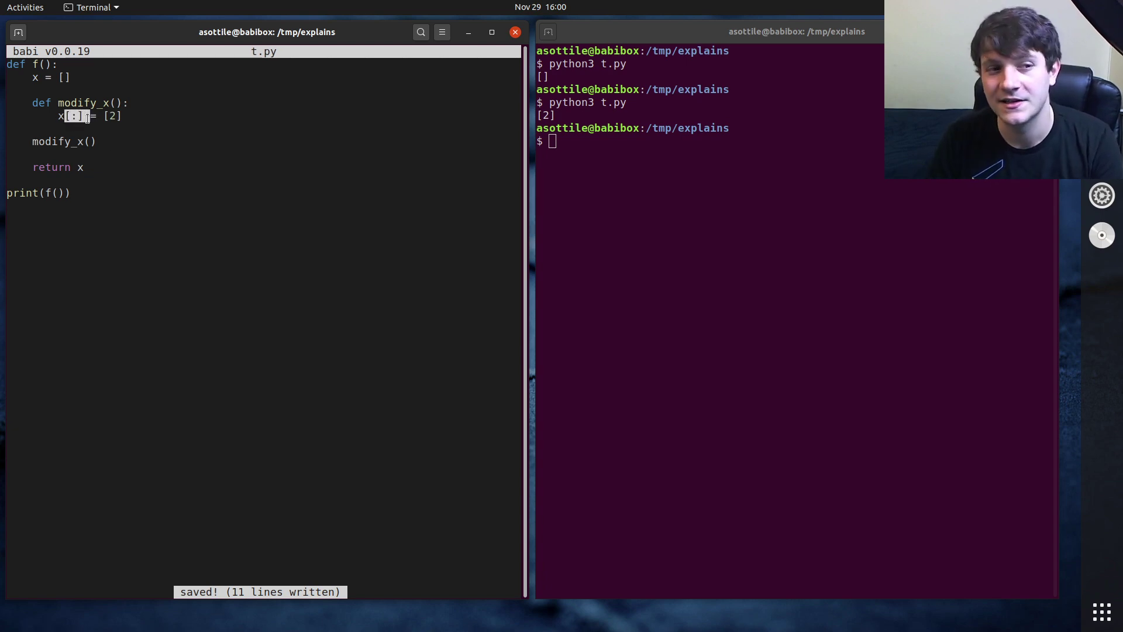
Step: Rerun python3 t.py, which still prints [2]
{"action": "left_click", "coordinate": [777, 202]}
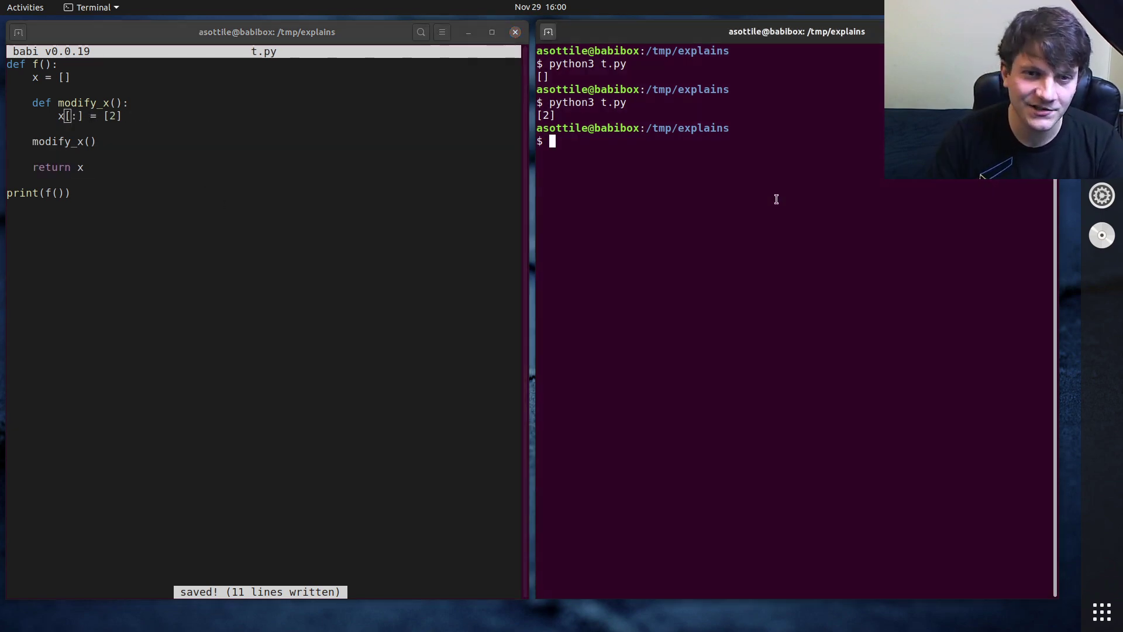
{"action": "key", "text": "Up"}
{"action": "key", "text": "Return"}
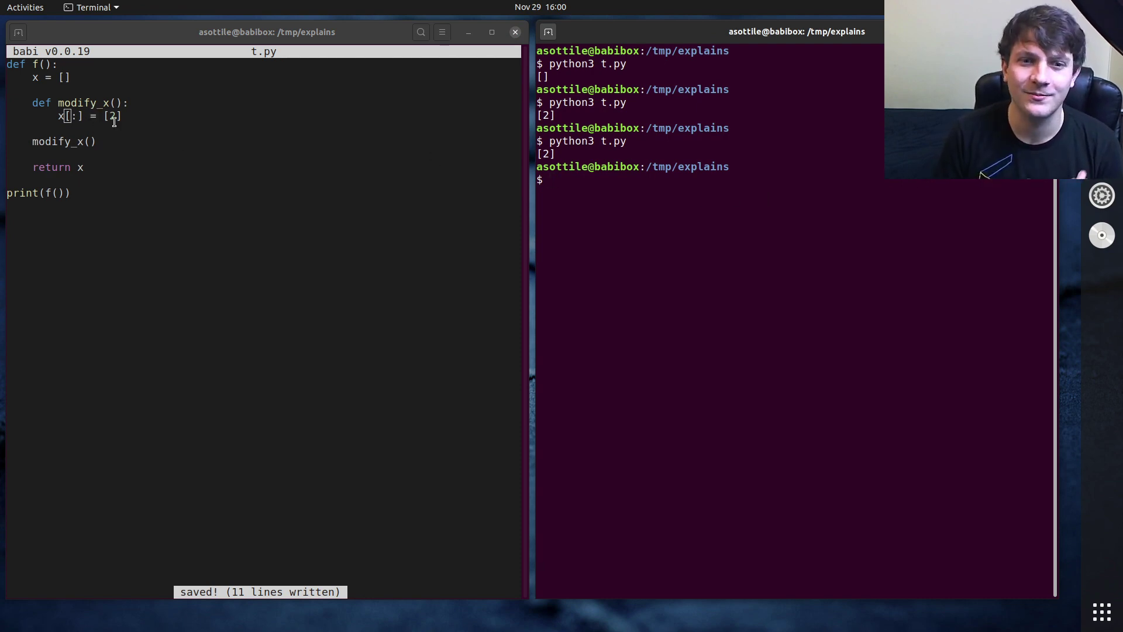
{"action": "type", "text": "rm t.py  foo"}
Step: Switch x to a tuple: x = () in f and x[:] = (2,) in modify_x, saved
{"action": "key", "text": "alt+Tab"}
{"action": "key", "text": "Up"}
{"action": "key", "text": "Up"}
{"action": "key", "text": "Up"}
{"action": "key", "text": "BackSpace"}
{"action": "key", "text": "BackSpace"}
{"action": "type", "text": "()"}
{"action": "key", "text": "ctrl+s"}
{"action": "key", "text": "End"}
{"action": "key", "text": "BackSpace"}
{"action": "key", "text": "BackSpace"}
{"action": "key", "text": "BackSpace"}
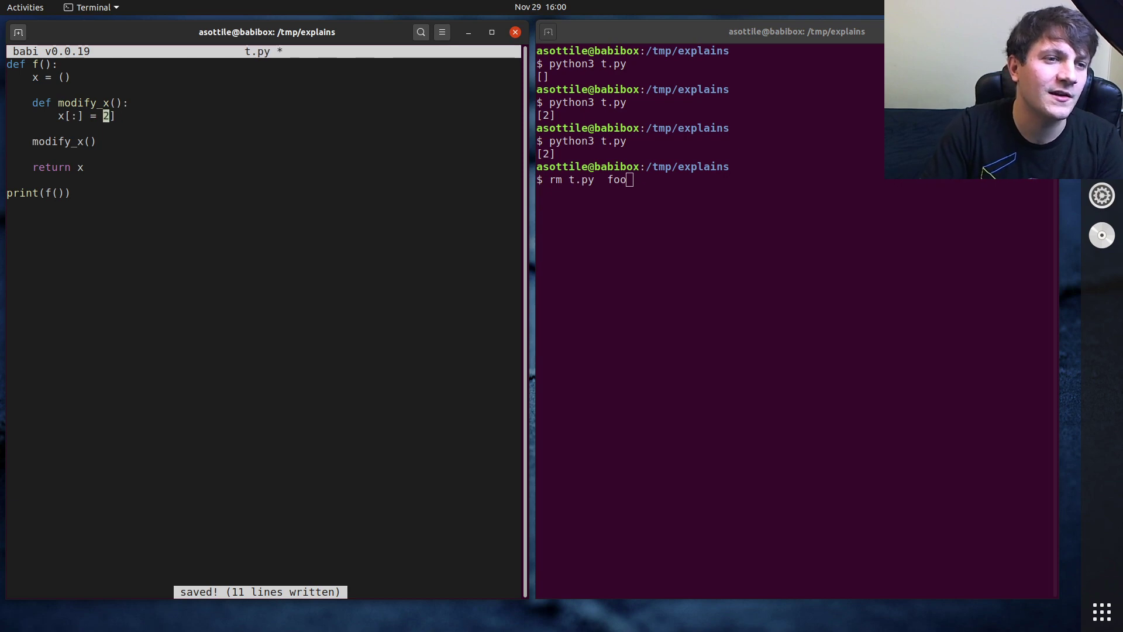
{"action": "type", "text": "(2,)"}
{"action": "key", "text": "ctrl+s"}
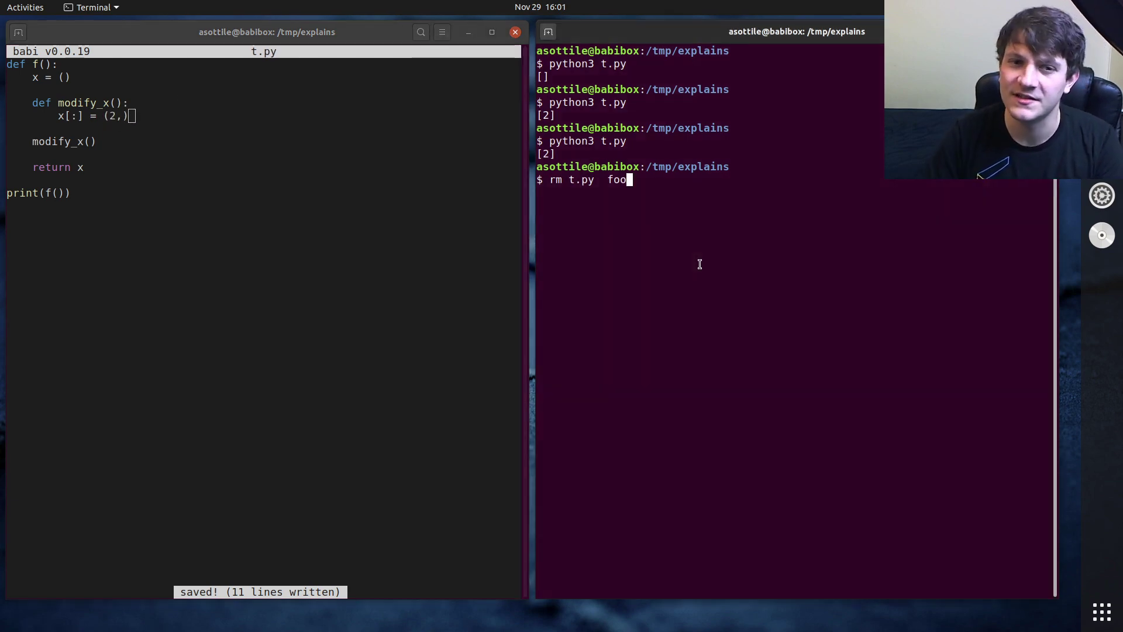
Step: Run python3 t.py from a cleared command line; it raises a TypeError
{"action": "key", "text": "ctrl+u"}
{"action": "type", "text": "reset"}
{"action": "key", "text": "Up"}
{"action": "key", "text": "Down"}
{"action": "key", "text": "ctrl+u"}
{"action": "key", "text": "Up"}
{"action": "key", "text": "Return"}
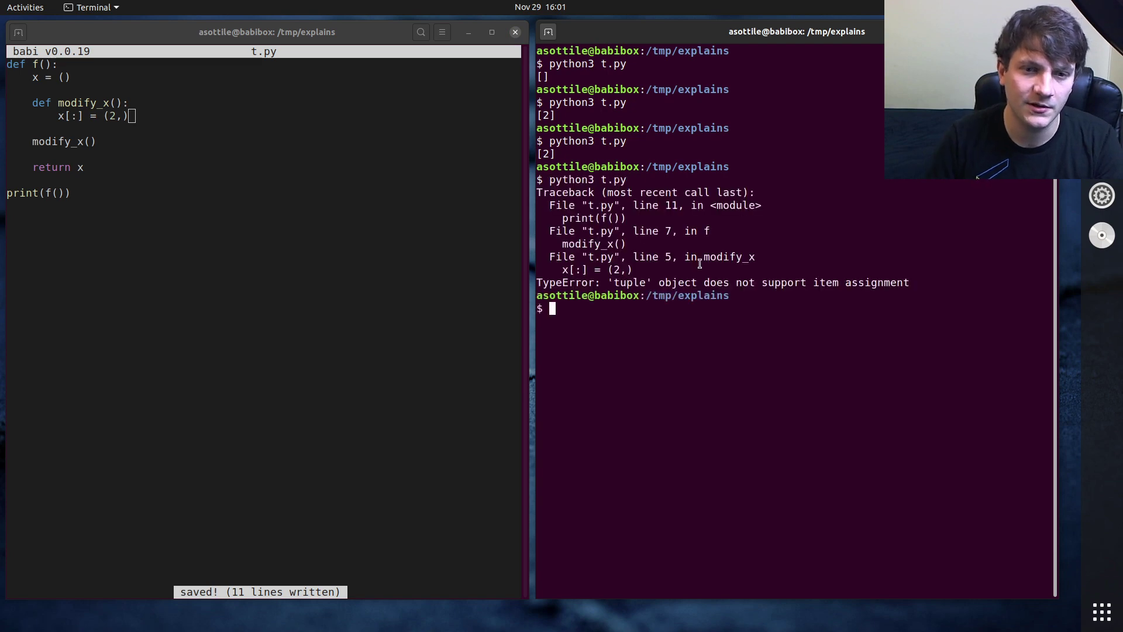
{"action": "triple_click", "coordinate": [756, 283]}
Step: Remove [:] so modify_x assigns x = (2,), save, and rerun to print ()
{"action": "left_click", "coordinate": [287, 181]}
{"action": "key", "text": "ctrl+Left"}
{"action": "key", "text": "ctrl+Left"}
{"action": "key", "text": "Right"}
{"action": "key", "text": "Right"}
{"action": "key", "text": "Right"}
{"action": "key", "text": "BackSpace"}
{"action": "key", "text": "BackSpace"}
{"action": "key", "text": "BackSpace"}
{"action": "key", "text": "ctrl+s"}
{"action": "left_click", "coordinate": [791, 395]}
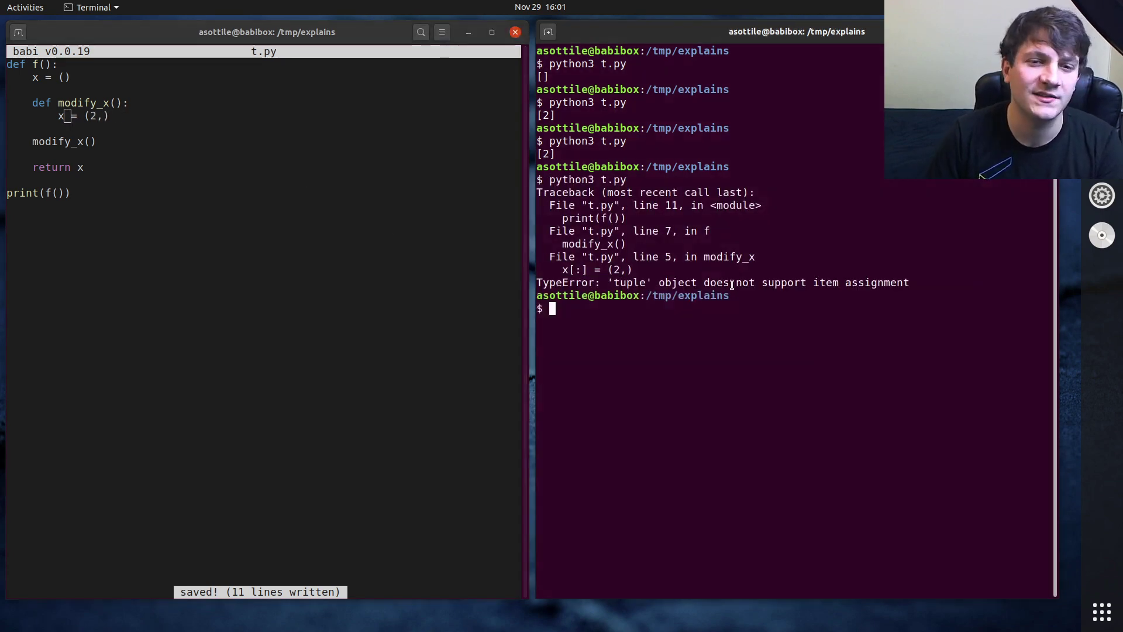
{"action": "key", "text": "Up"}
{"action": "key", "text": "Return"}
Step: Add a nonlocal x line under def modify_x(): and save
{"action": "left_click", "coordinate": [268, 259]}
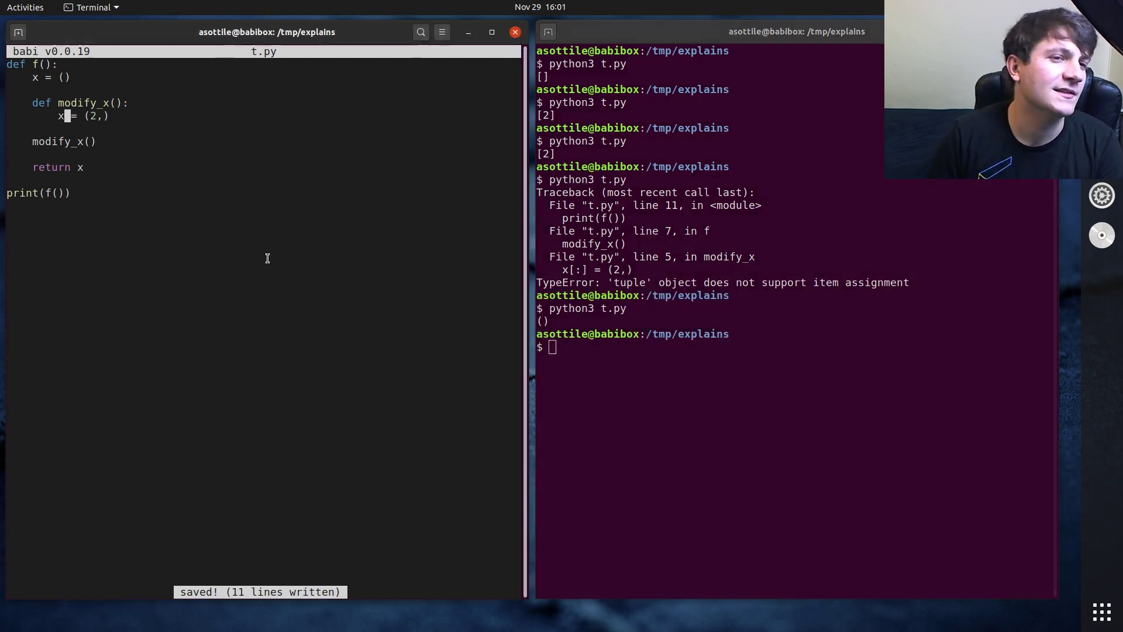
{"action": "key", "text": "Up"}
{"action": "key", "text": "End"}
{"action": "key", "text": "Return"}
{"action": "type", "text": "nonlocal"}
{"action": "key", "text": "BackSpace"}
{"action": "key", "text": "BackSpace"}
{"action": "key", "text": "BackSpace"}
{"action": "type", "text": "ocal "}
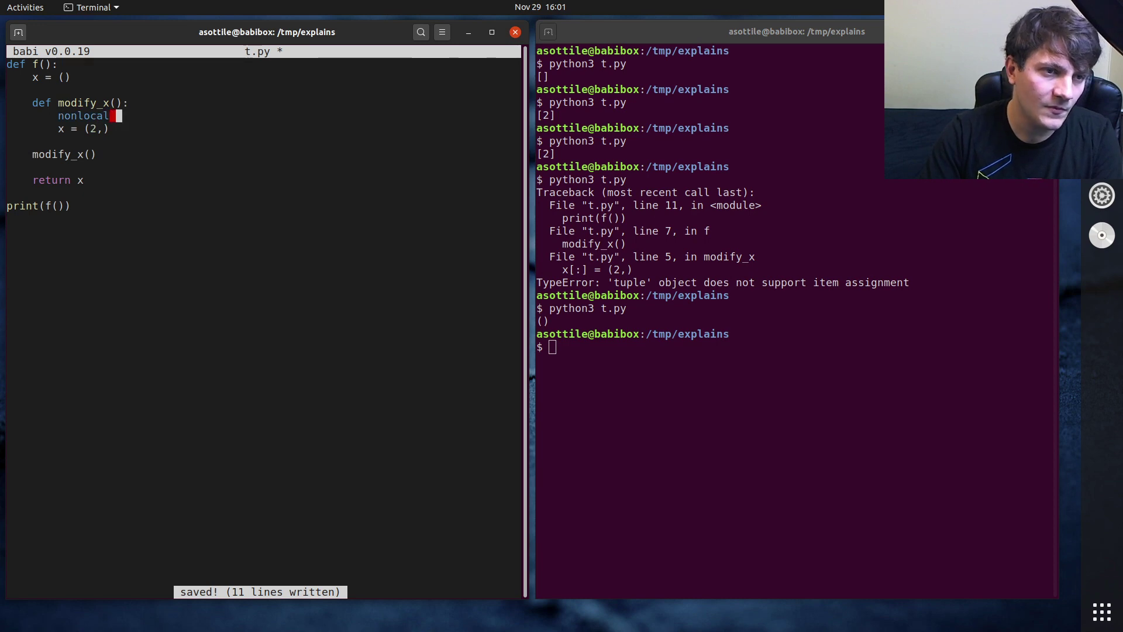
{"action": "type", "text": "x"}
{"action": "key", "text": "ctrl+s"}
Step: Rerun python3 t.py, which now prints (2,)
{"action": "left_click", "coordinate": [673, 334]}
{"action": "key", "text": "Up"}
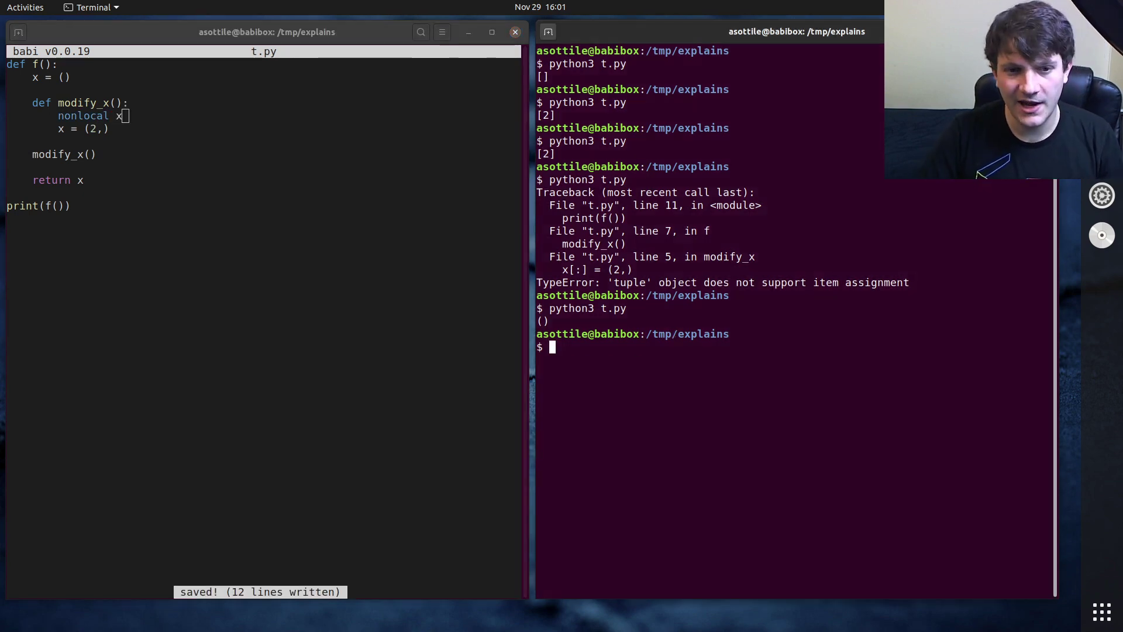
{"action": "type", "text": "python3 t.py"}
{"action": "key", "text": "Return"}
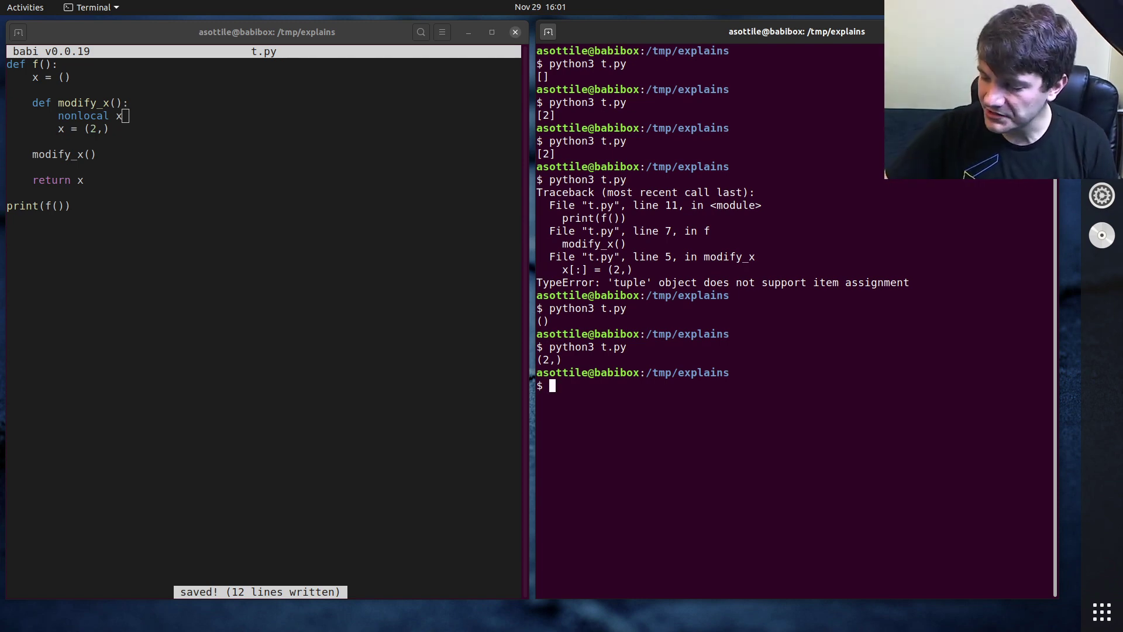
Step: Add class notlocal: holding x = () under def f(), delete the old x = () line, and save
{"action": "left_click", "coordinate": [174, 131]}
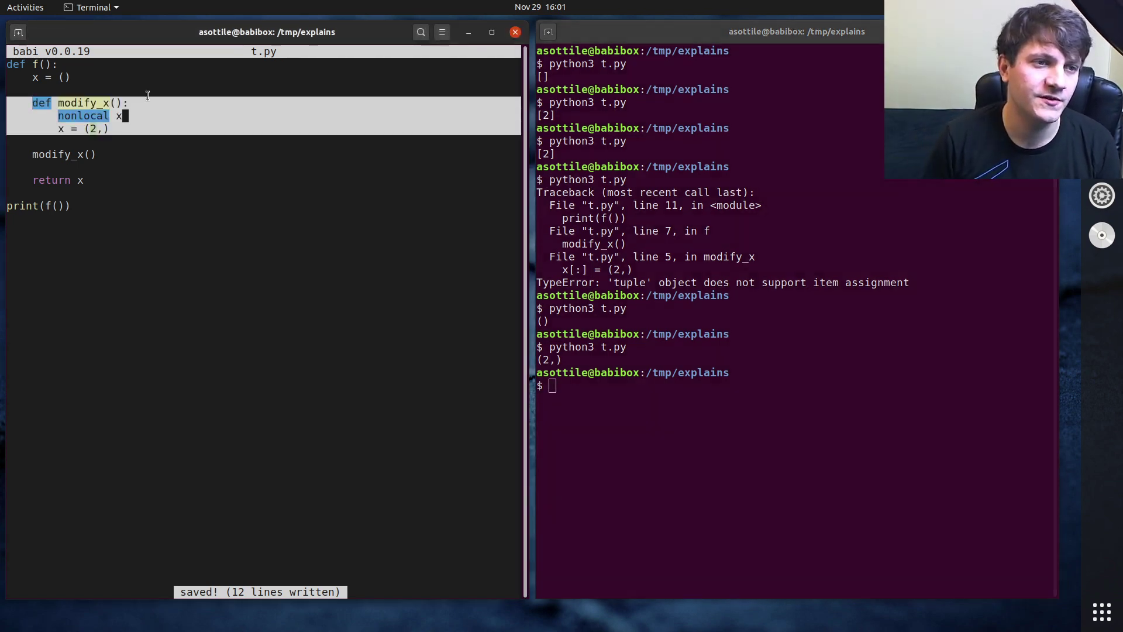
{"action": "key", "text": "Up"}
{"action": "key", "text": "Up"}
{"action": "key", "text": "Up"}
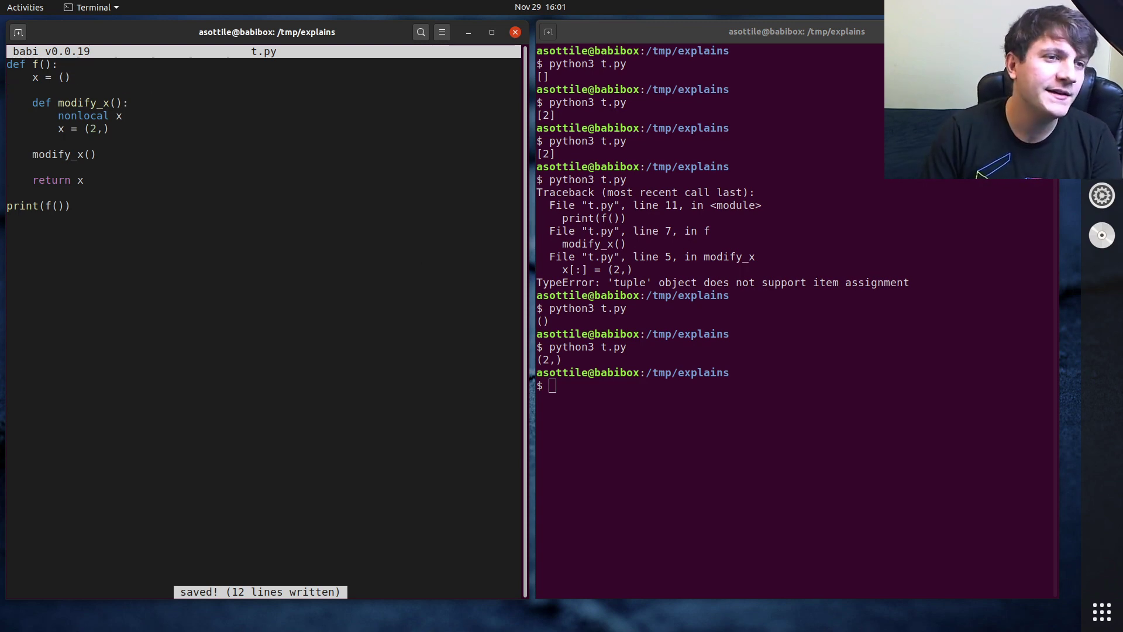
{"action": "key", "text": "Return"}
{"action": "type", "text": "class notlocal:"}
{"action": "key", "text": "Return"}
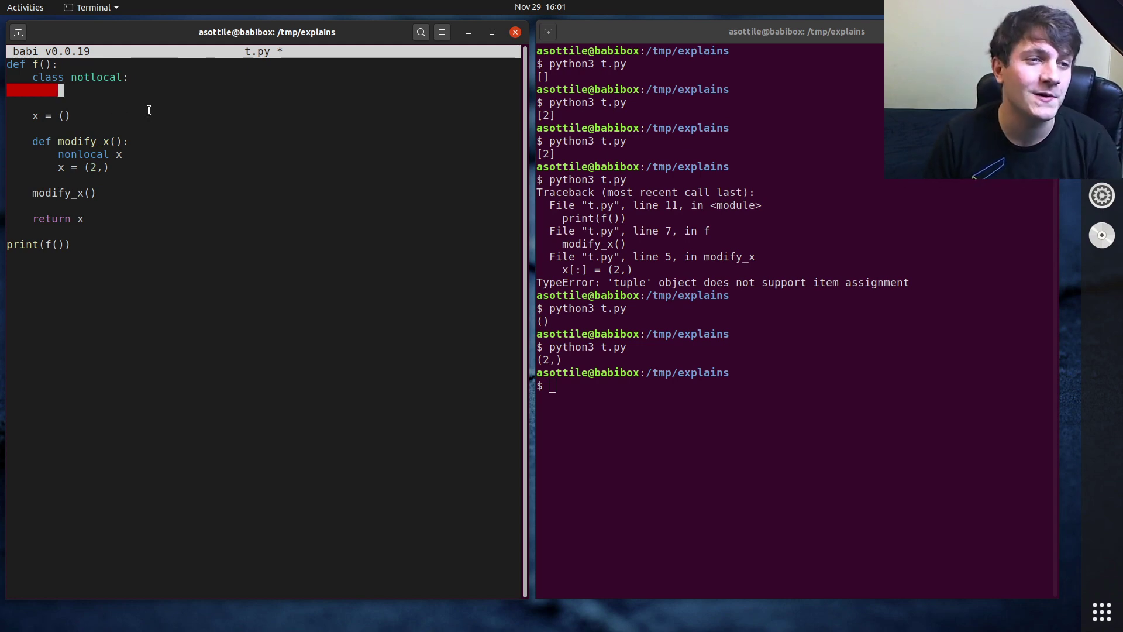
{"action": "type", "text": "x"}
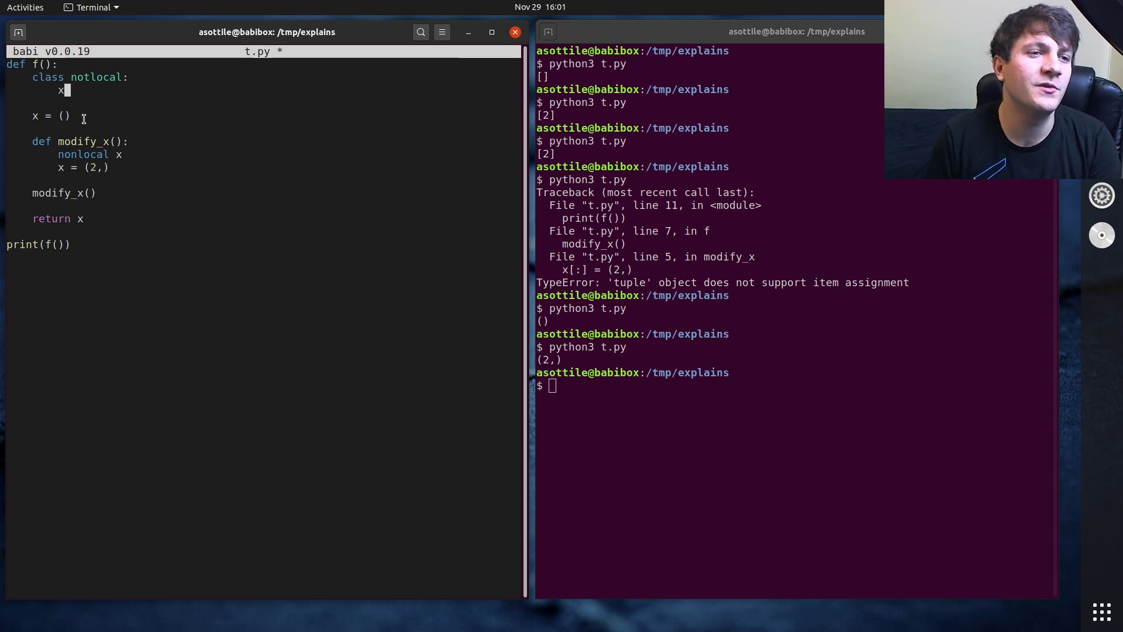
{"action": "type", "text": " = ()"}
{"action": "key", "text": "Down"}
{"action": "key", "text": "ctrl+k"}
{"action": "key", "text": "ctrl+k"}
{"action": "key", "text": "ctrl+s"}
{"action": "key", "text": "shift+Up"}
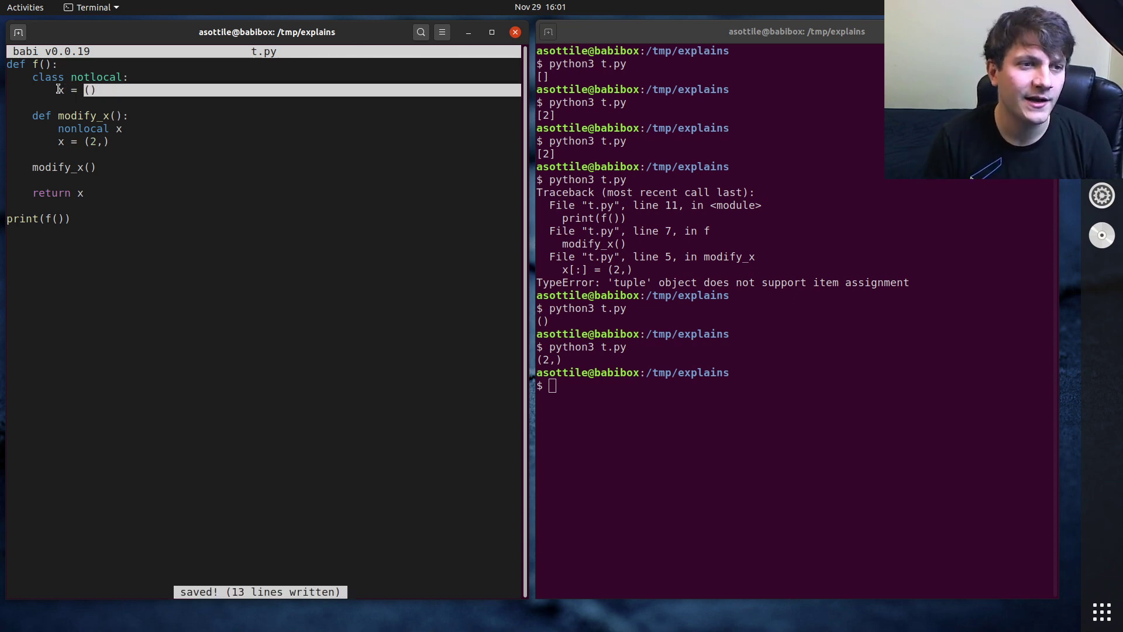
{"action": "key", "text": "shift+Up"}
{"action": "key", "text": "Down"}
{"action": "key", "text": "Down"}
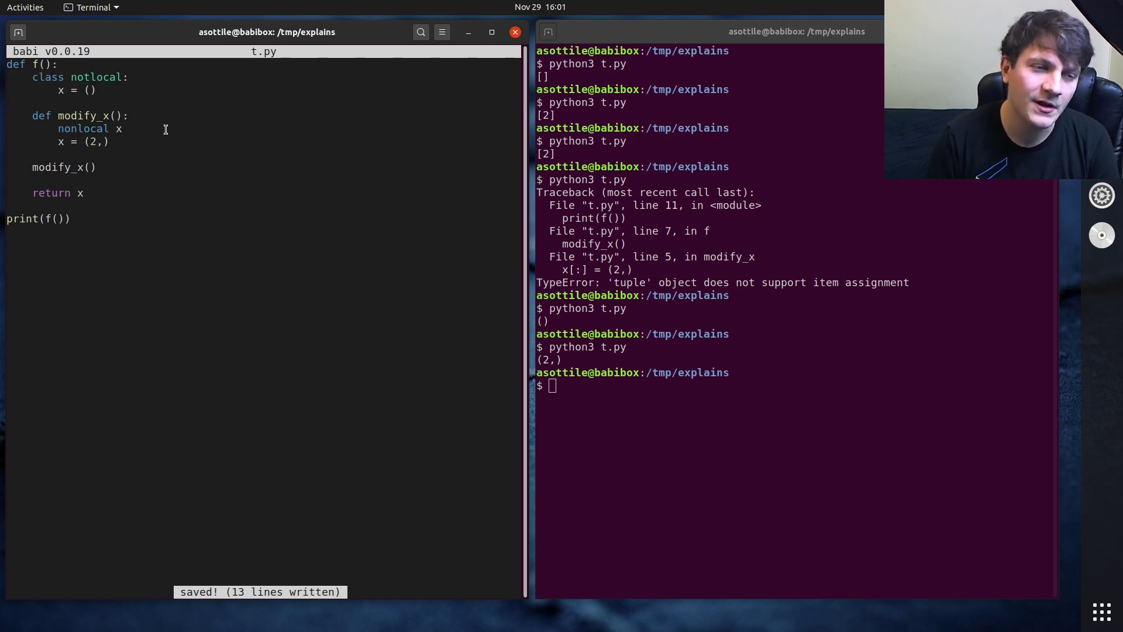
Step: Delete the nonlocal x line, change the assignment to notlocal.x = (2,), and save
{"action": "key", "text": "Down"}
{"action": "key", "text": "Down"}
{"action": "key", "text": "ctrl+k"}
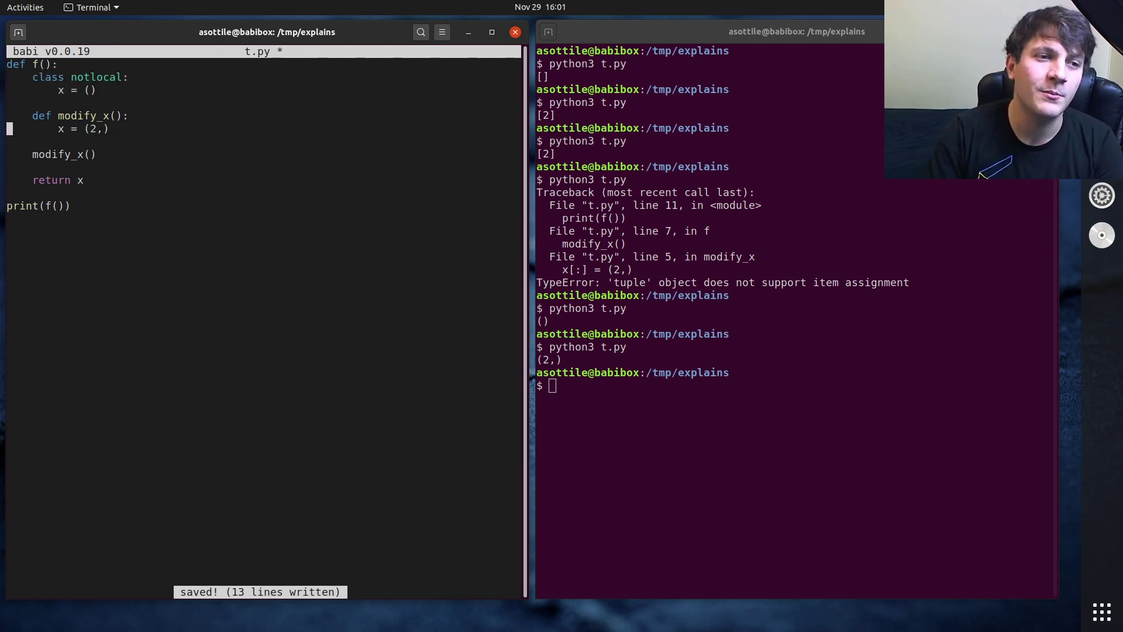
{"action": "type", "text": "no"}
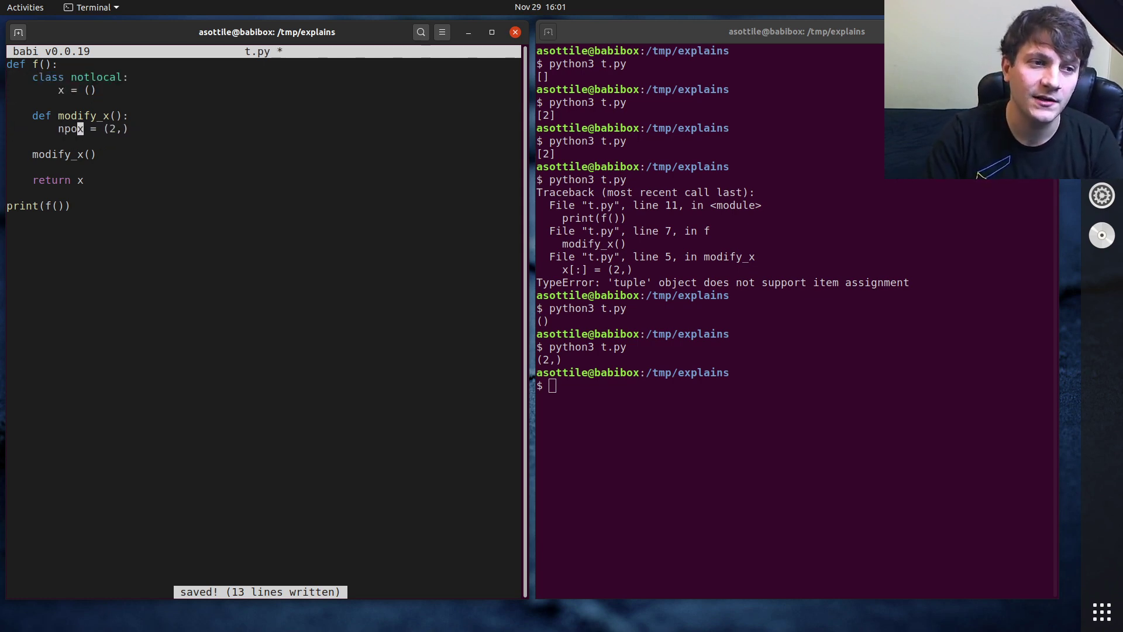
{"action": "type", "text": "tc"}
{"action": "key", "text": "BackSpace"}
{"action": "type", "text": "local."}
{"action": "key", "text": "ctrl+s"}
Step: Highlight the notlocal references: the assignment's prefix, the class name, and the notlocal.x line
{"action": "key", "text": "Home"}
{"action": "key", "text": "shift+ctrl+Right"}
{"action": "key", "text": "Right"}
{"action": "double_click", "coordinate": [84, 77]}
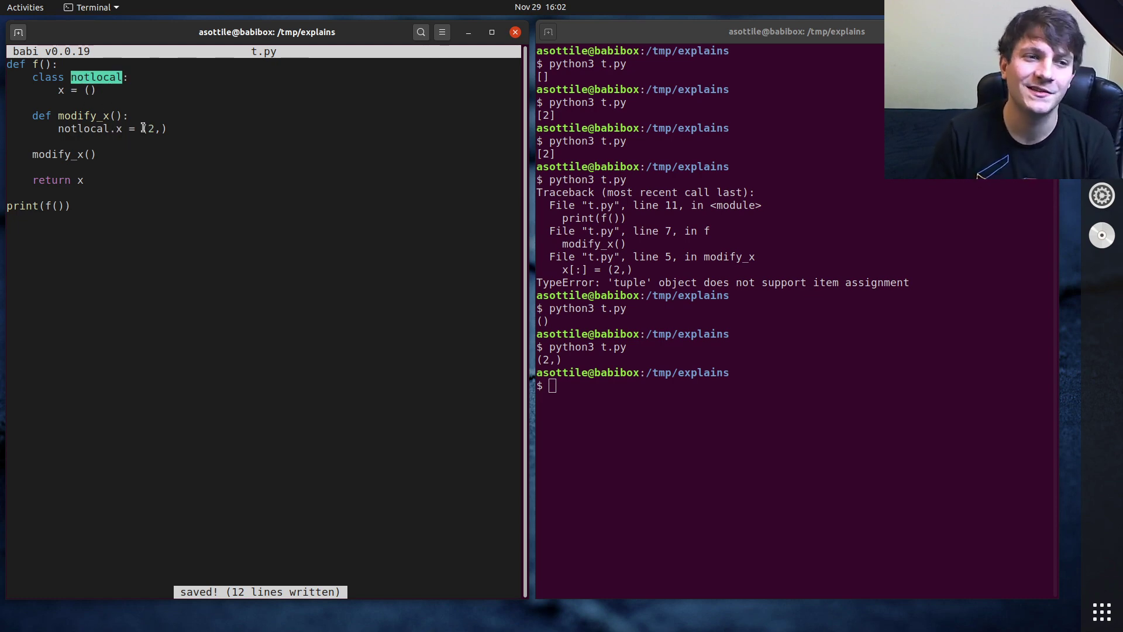
{"action": "triple_click", "coordinate": [173, 125]}
{"action": "left_click", "coordinate": [199, 136]}
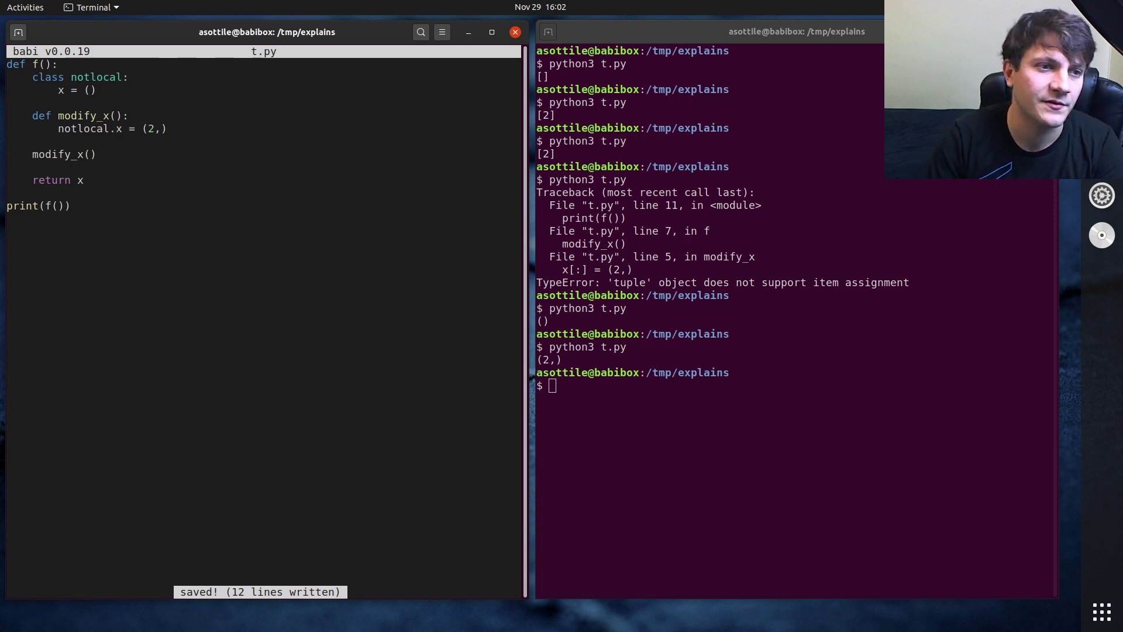
Step: Change the return line to return notlocal.x and review the code up to the class
{"action": "key", "text": "Down"}
{"action": "key", "text": "Down"}
{"action": "key", "text": "Down"}
{"action": "key", "text": "Down"}
{"action": "key", "text": "End"}
{"action": "key", "text": "Left"}
{"action": "type", "text": "notlocal."}
{"action": "left_click_drag", "start_coordinate": [180, 182], "coordinate": [35, 79]}
{"action": "left_click", "coordinate": [178, 182]}
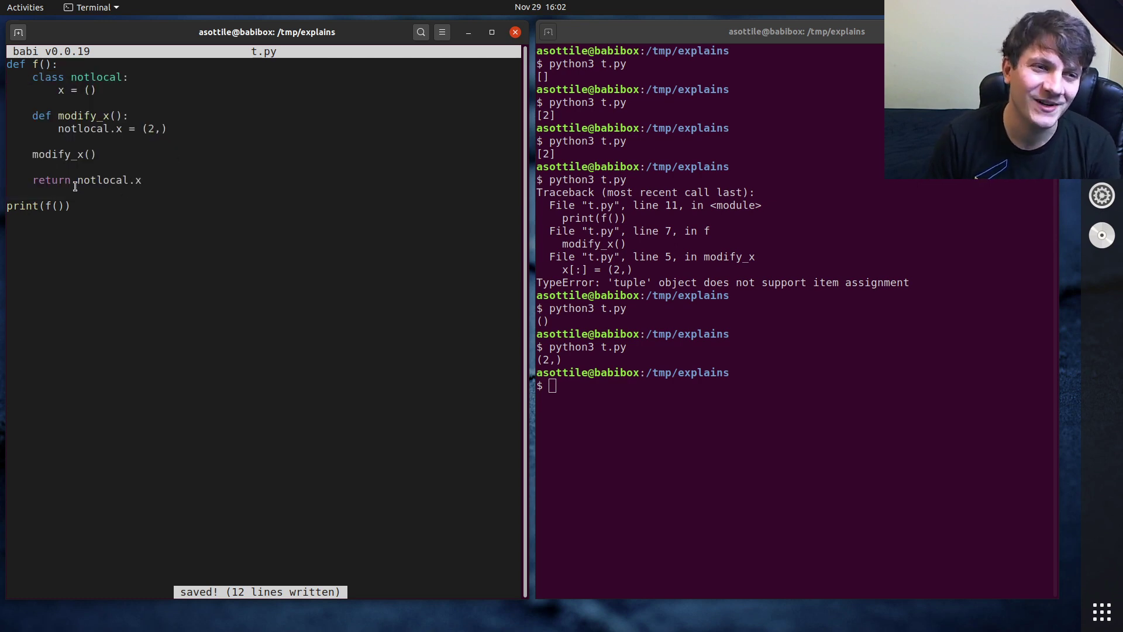
{"action": "left_click_drag", "start_coordinate": [74, 185], "coordinate": [95, 180]}
{"action": "left_click", "coordinate": [101, 176]}
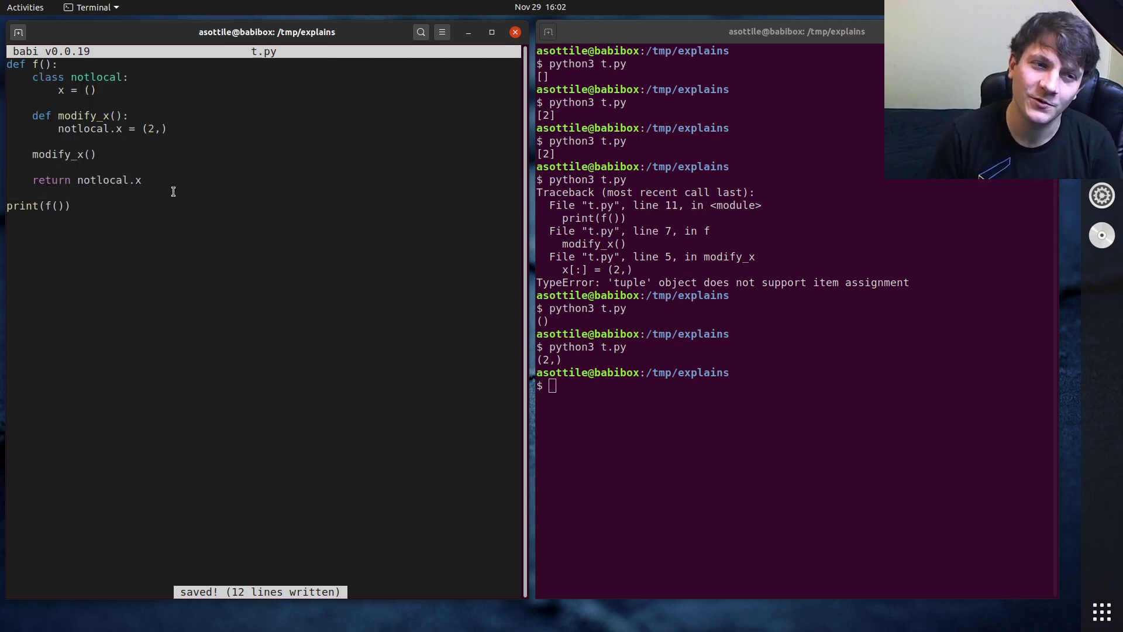
Step: Rerun python3 t.py, which prints (2,)
{"action": "left_click", "coordinate": [657, 293]}
{"action": "key", "text": "Up"}
{"action": "key", "text": "Return"}
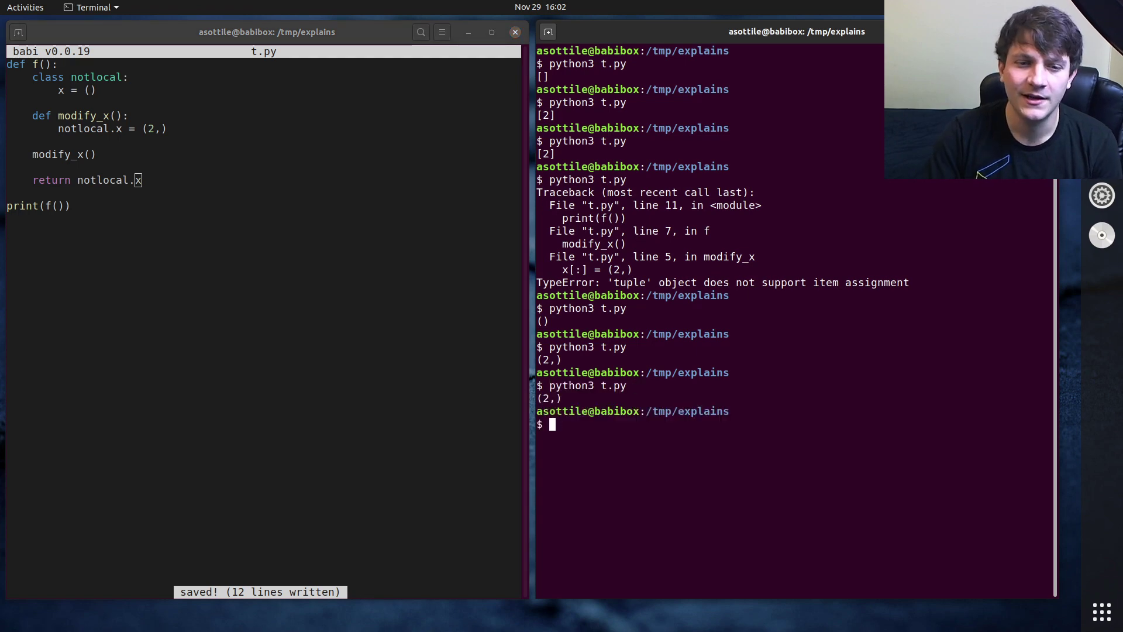
{"action": "left_click", "coordinate": [326, 189]}
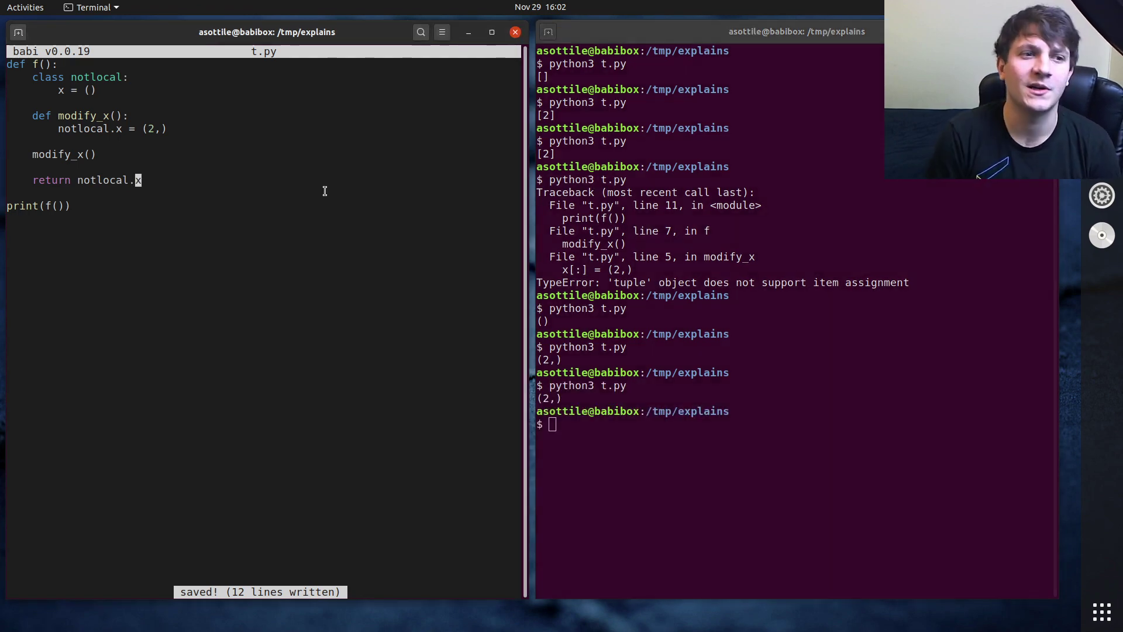